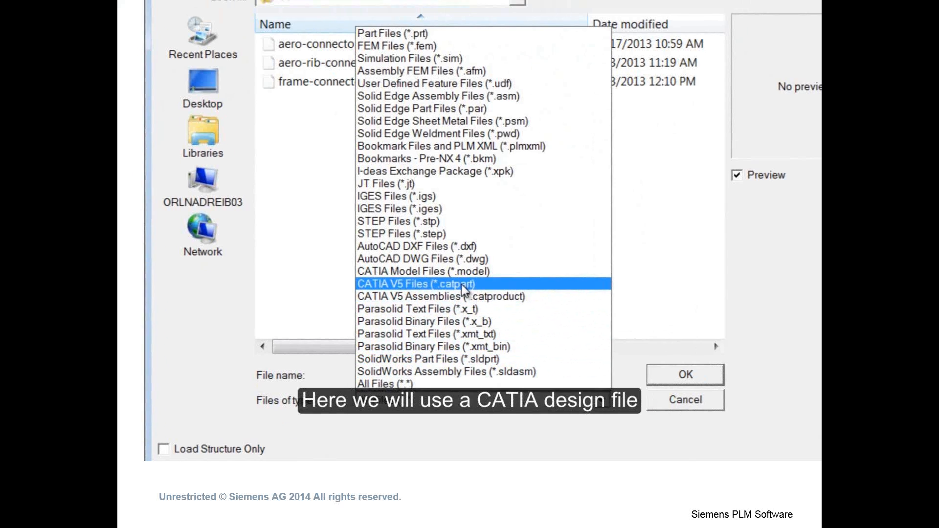
- Open the CATIA V5 part aero-connector-01023-01.CATPart
click(465, 278)
click(424, 35)
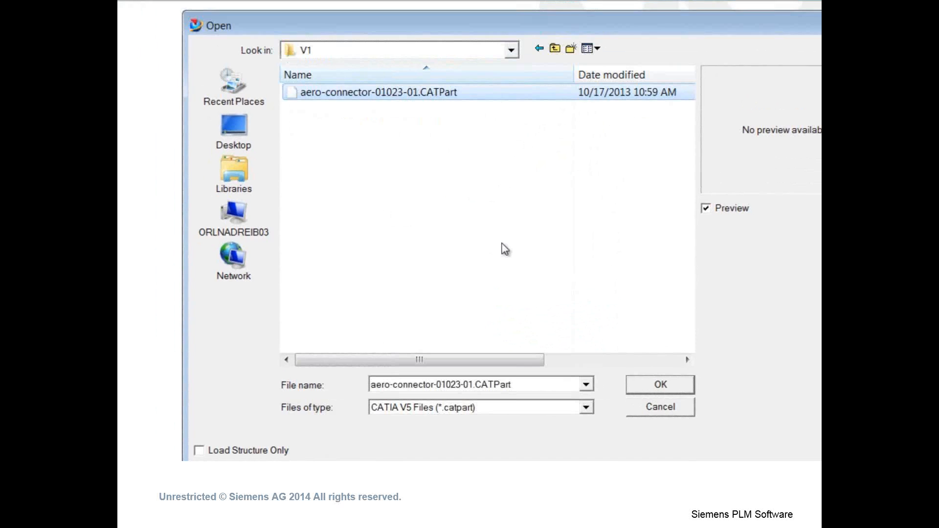
click(660, 385)
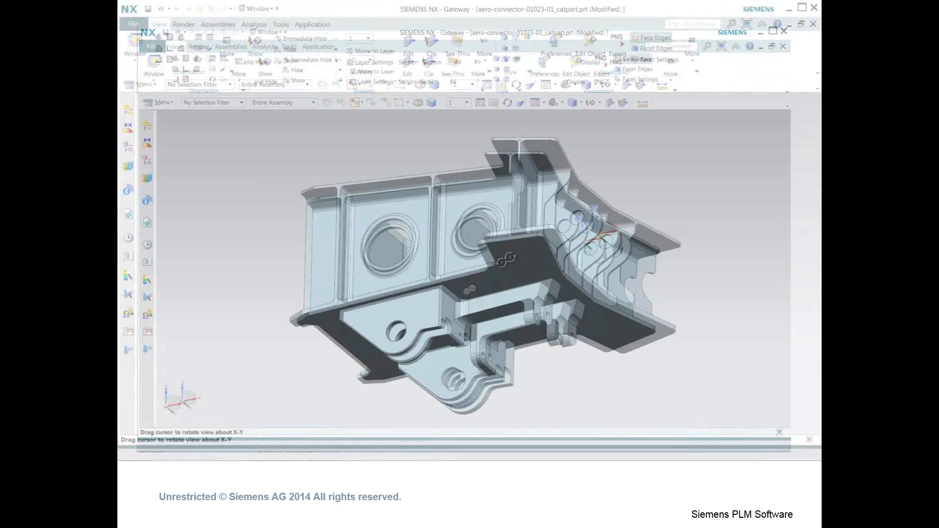
- Switch to Modeling and create a sketch on a plane offset 75 mm from a point on the part
middle_drag(440, 195, 409, 212)
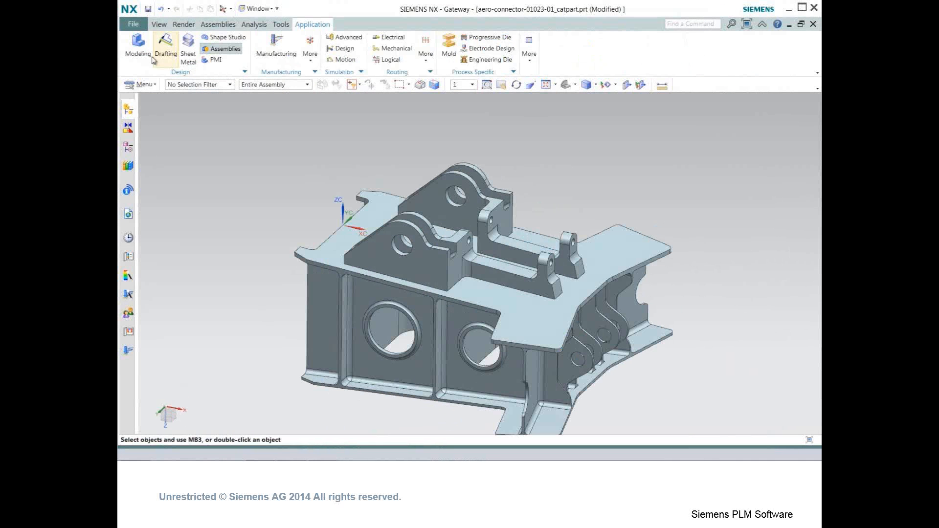
click(144, 51)
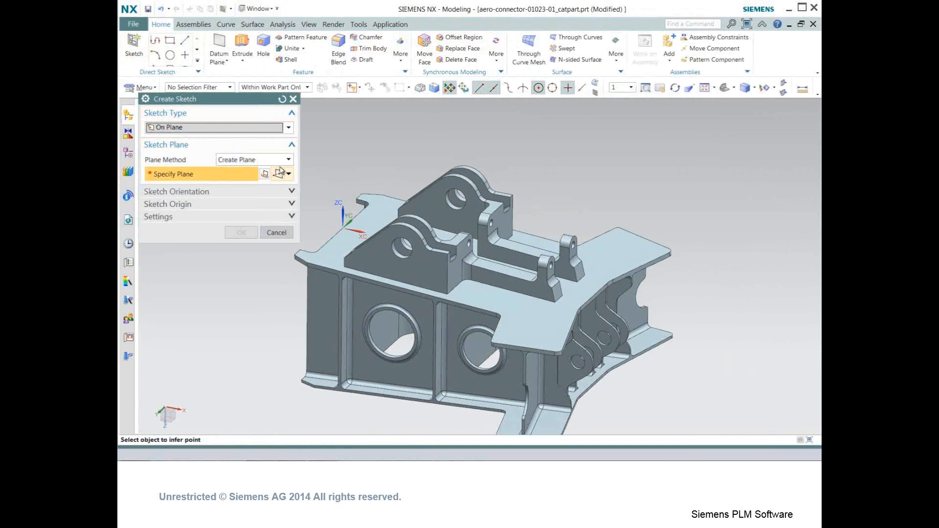
click(279, 173)
click(342, 229)
click(149, 238)
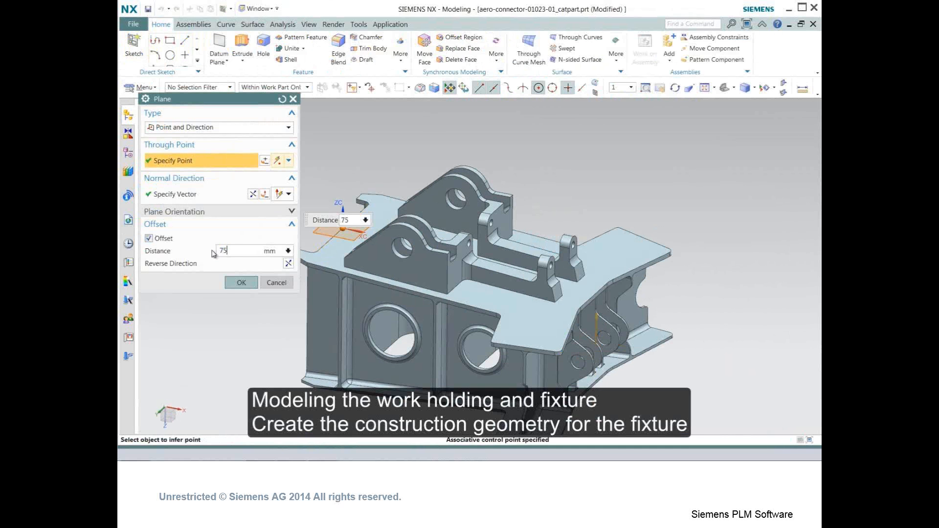
text(75)
key(Return)
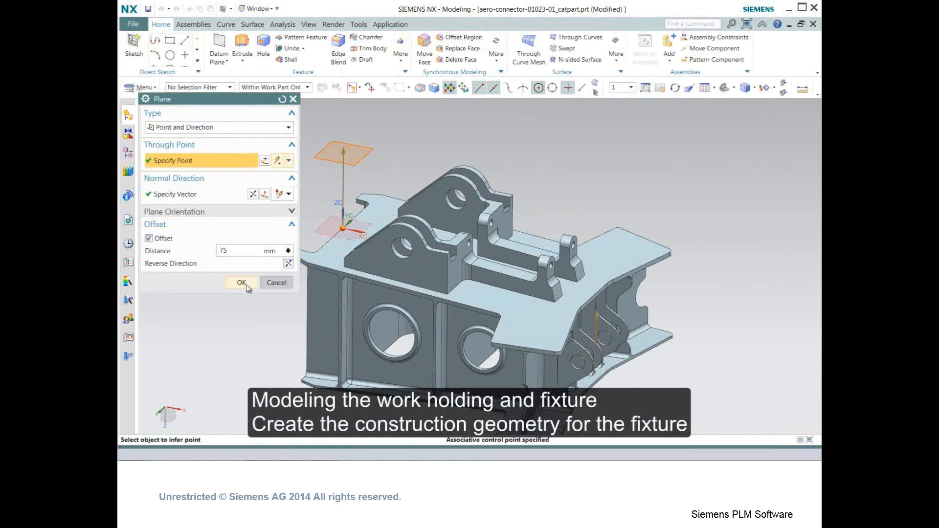
click(241, 282)
click(241, 233)
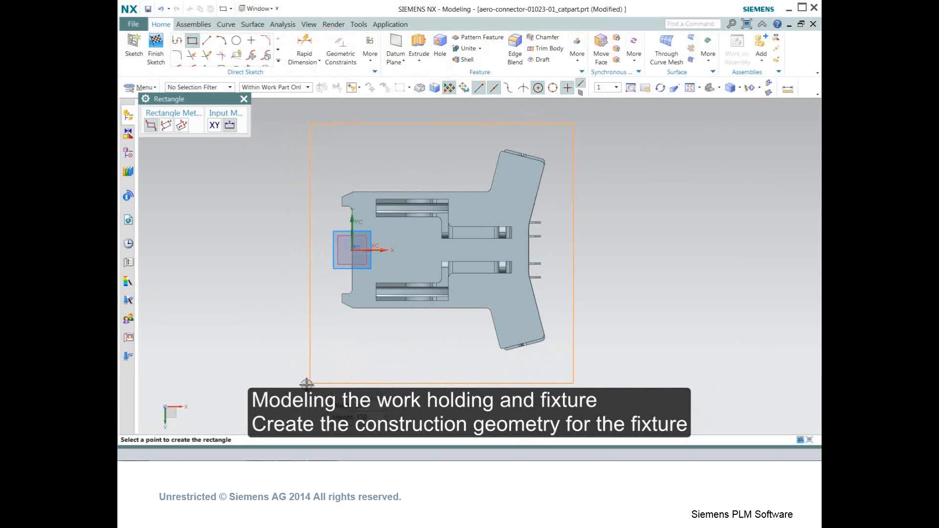
- Draw a rectangle about 370 mm tall enclosing the part's outline
click(306, 384)
drag(306, 239, 255, 241)
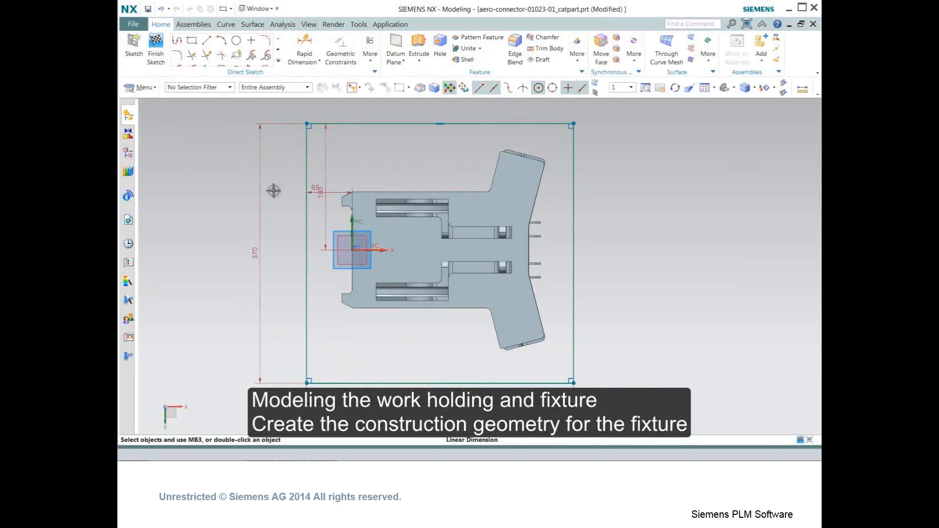
drag(274, 195, 275, 196)
- Project the part's upper bracket edges into the sketch
middle_drag(399, 314, 420, 286)
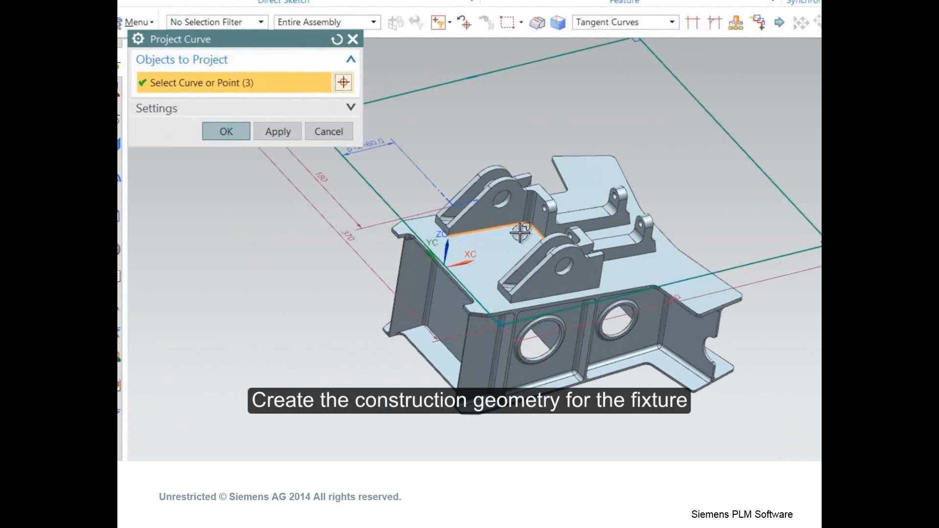
mouse_move(520, 233)
middle_down()
mouse_move(538, 216)
mouse_move(561, 243)
mouse_move(560, 272)
middle_up()
click(560, 273)
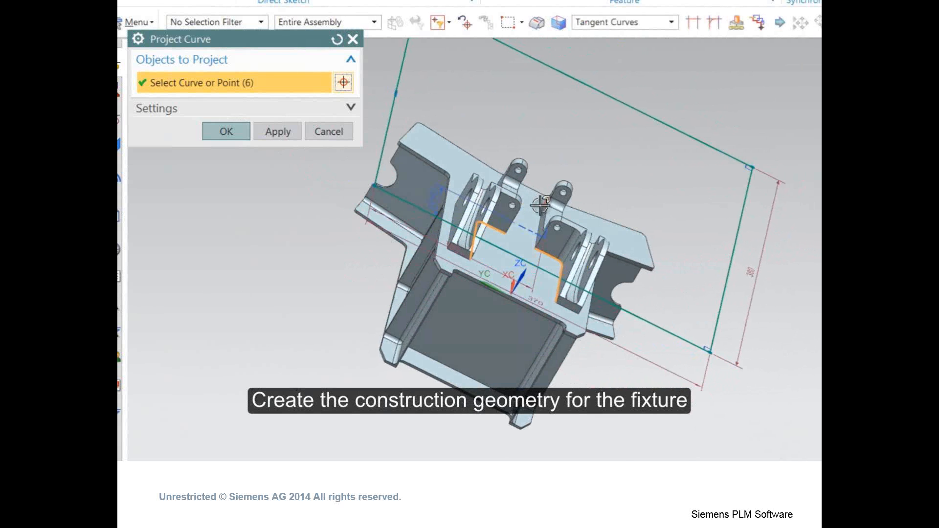
scroll(534, 217, up, 5)
click(536, 226)
middle_drag(510, 193, 540, 260)
click(634, 215)
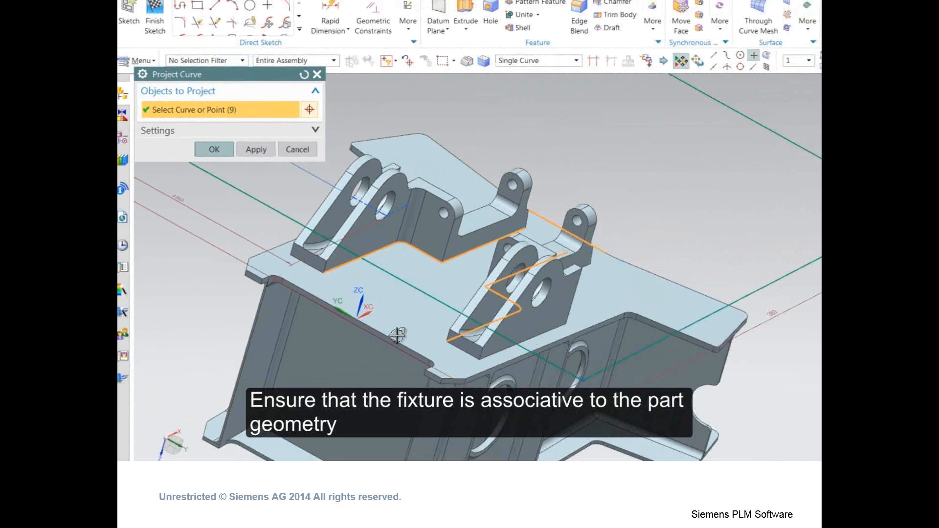
click(397, 336)
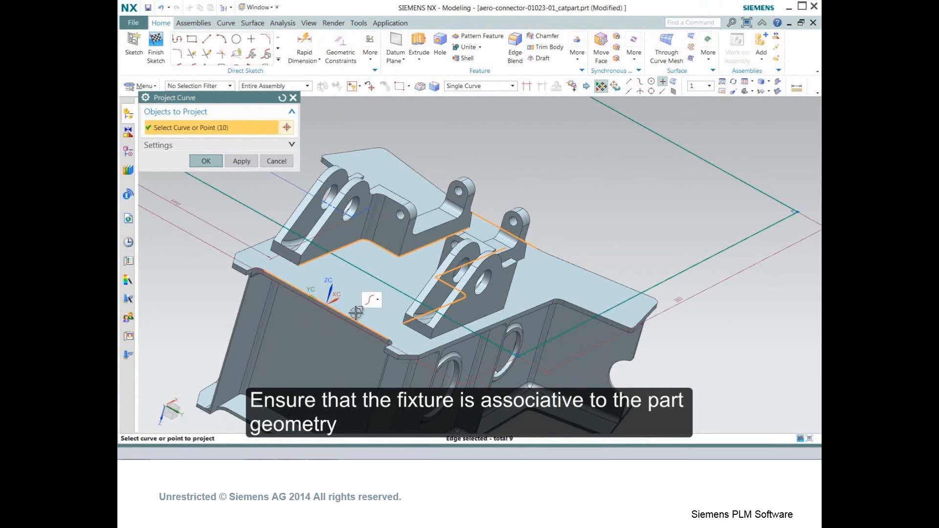
click(207, 161)
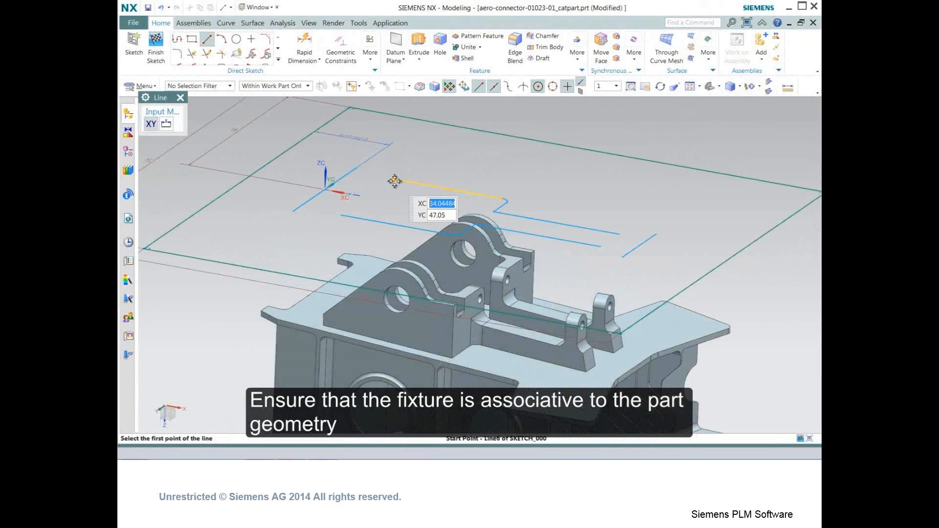
- Sketch lines extending from the projected edges toward the rectangle's side
click(394, 181)
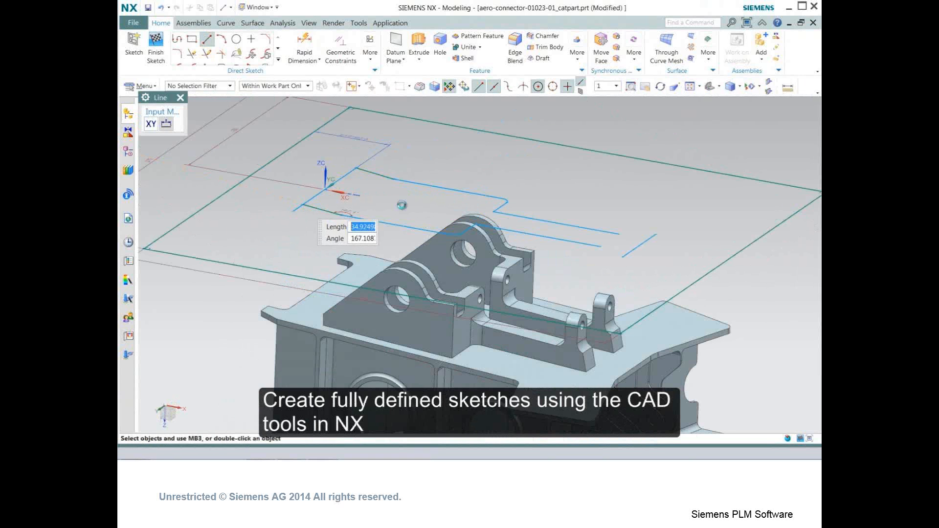
click(619, 233)
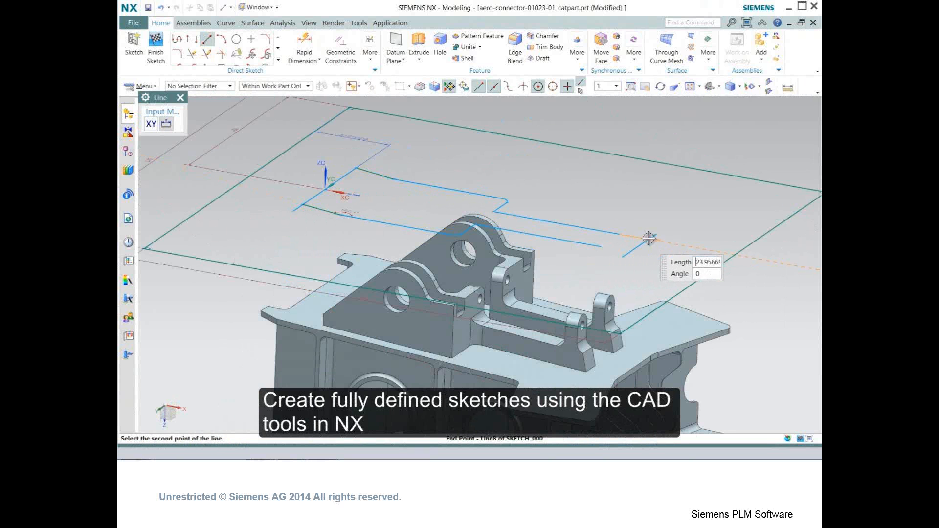
click(601, 247)
click(613, 250)
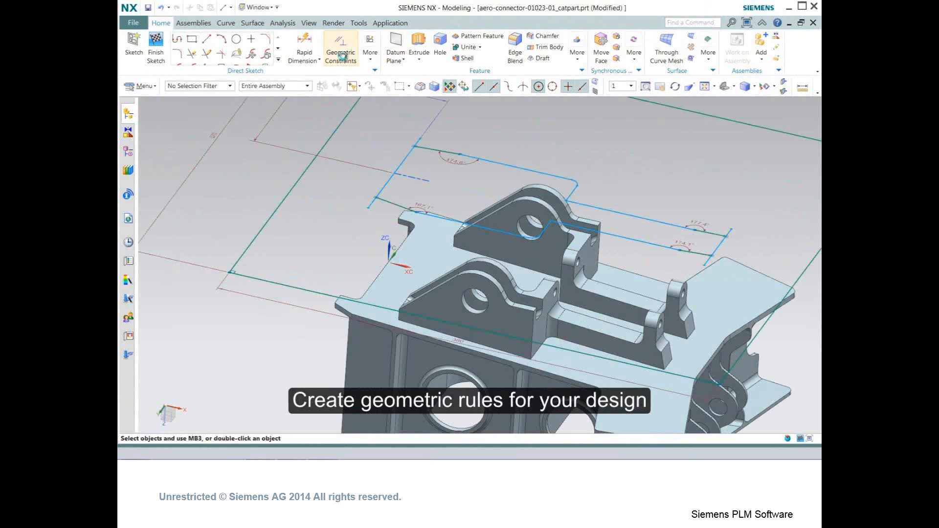
- Constrain the new lines to the projected edges with a parallel geometric constraint
click(341, 55)
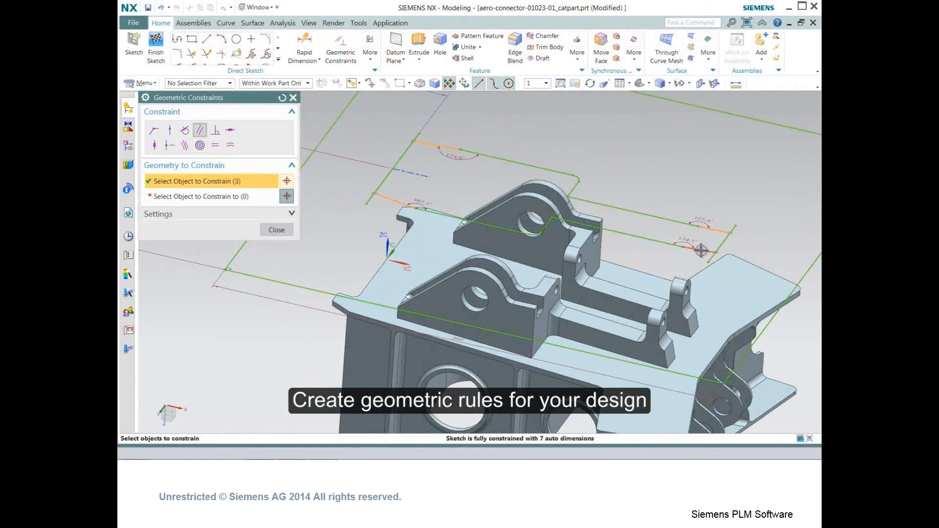
click(205, 196)
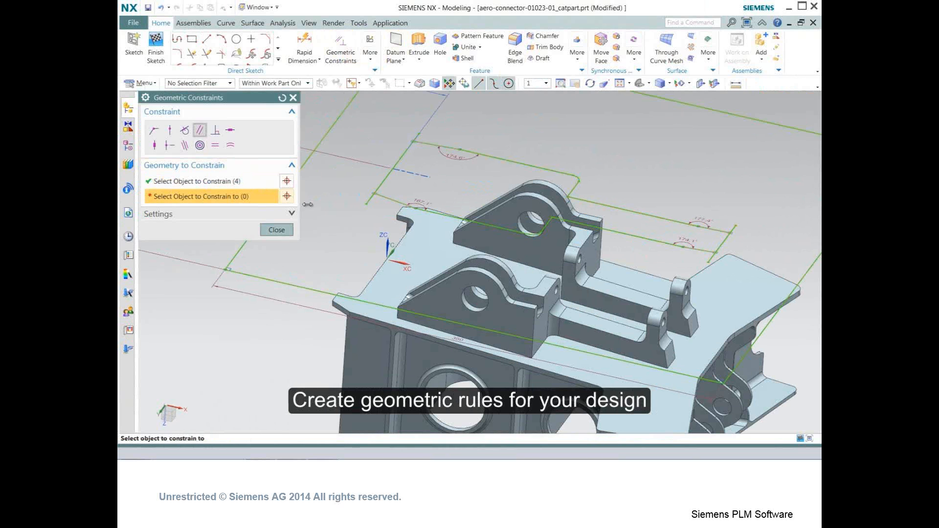
click(498, 156)
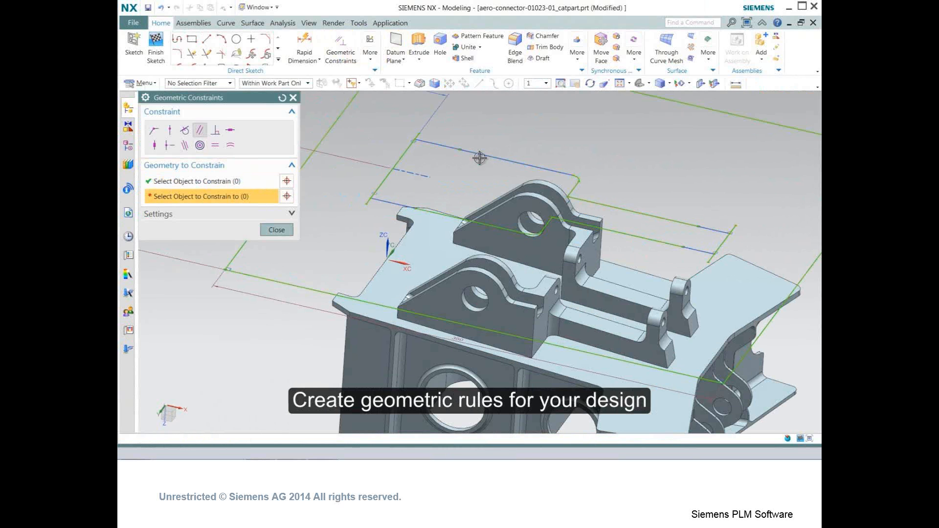
click(276, 229)
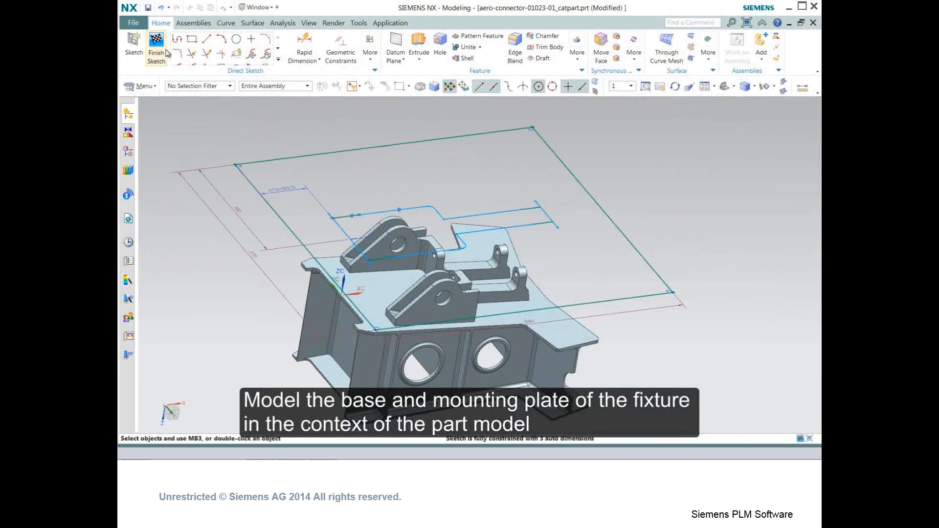
- Finish the sketch and extrude the bounded region Until Extended up to the part's top face
click(166, 52)
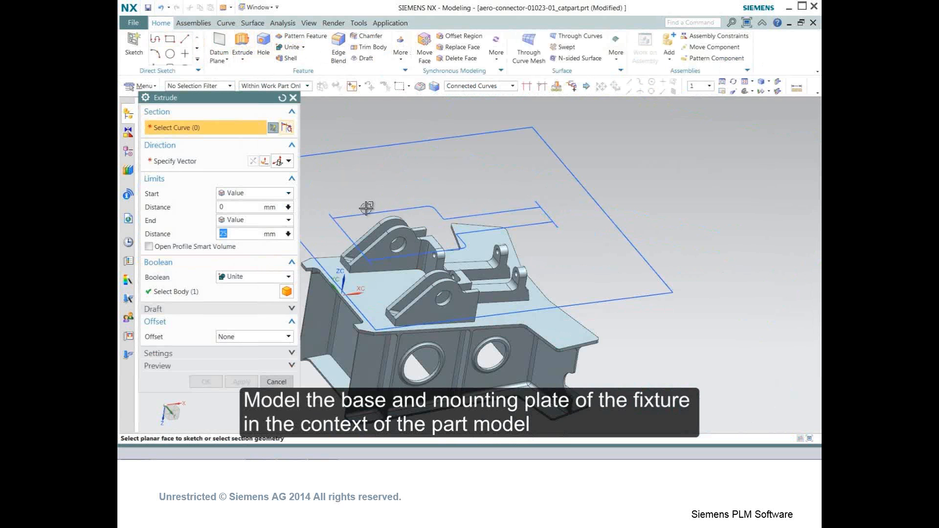
click(515, 87)
click(469, 153)
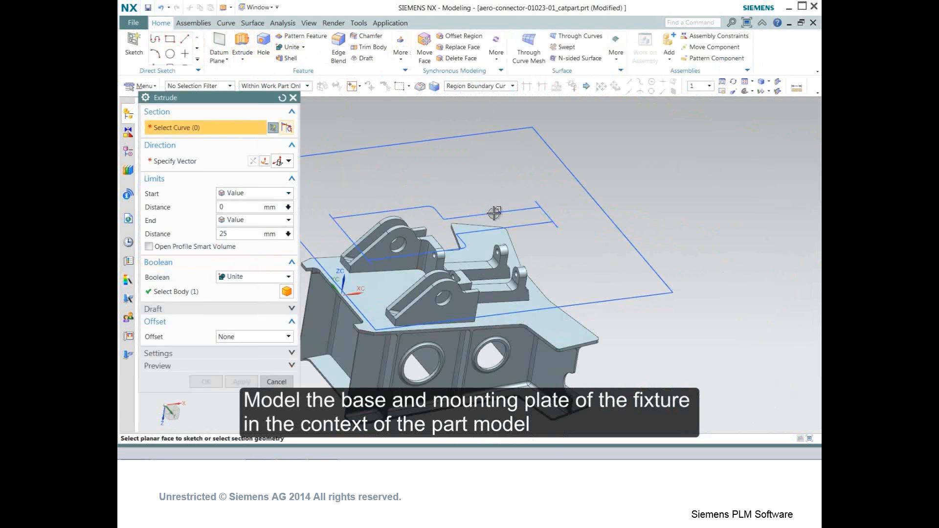
click(492, 215)
click(288, 220)
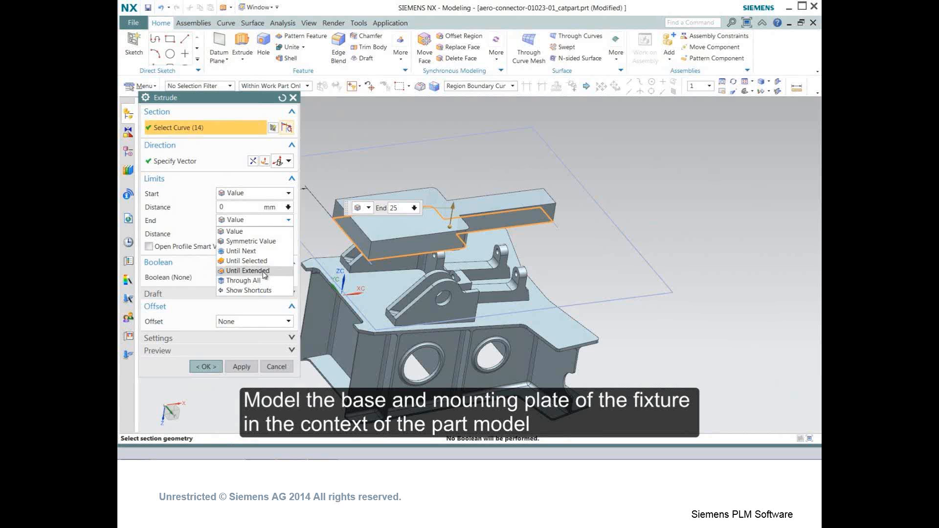
click(247, 270)
click(318, 268)
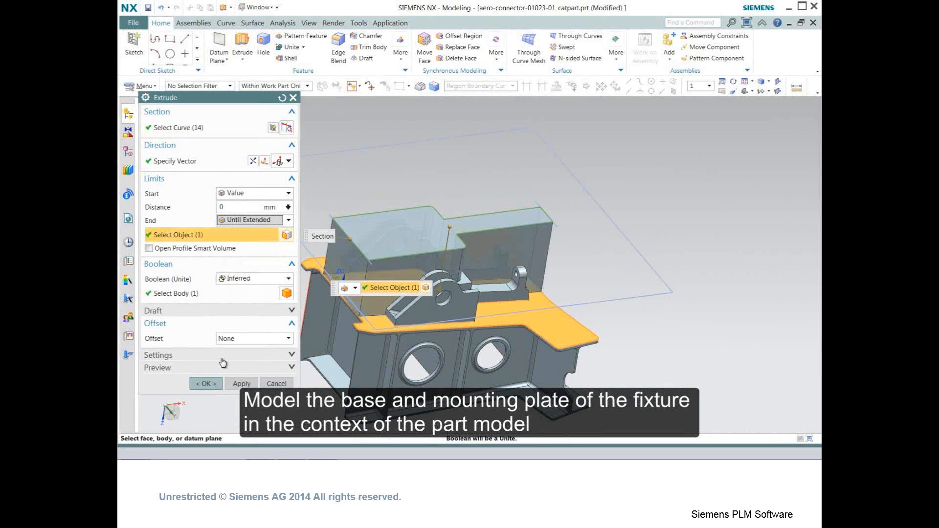
click(212, 386)
- Extrude the rectangle 25 mm in the reversed direction to form the base plate
click(242, 40)
click(446, 138)
click(251, 160)
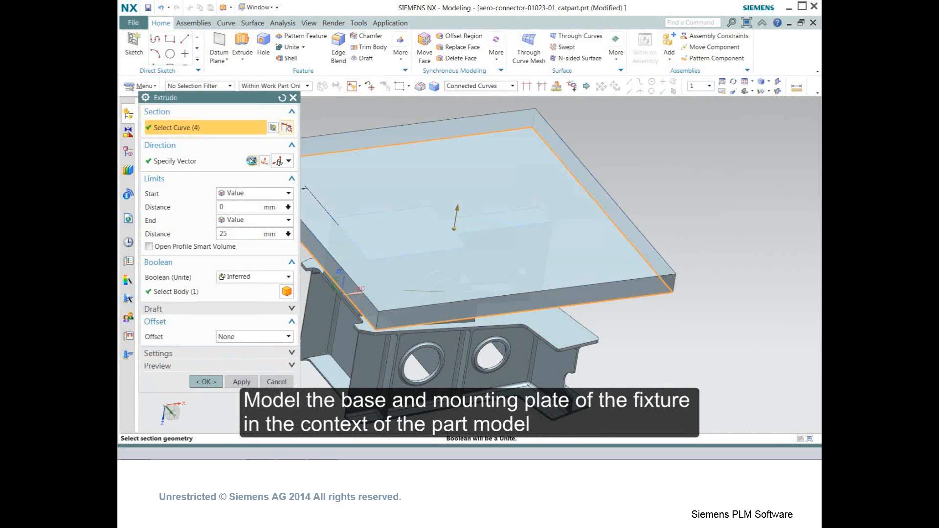
click(252, 161)
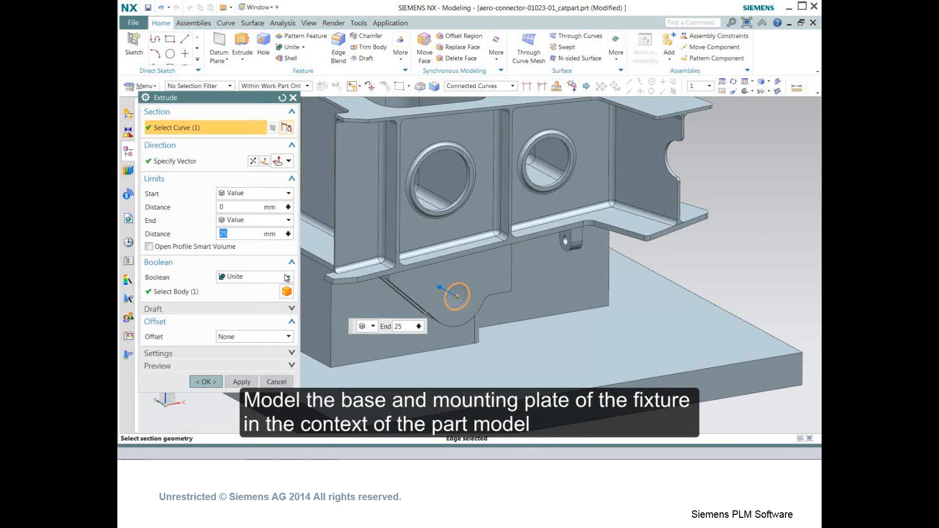
click(287, 277)
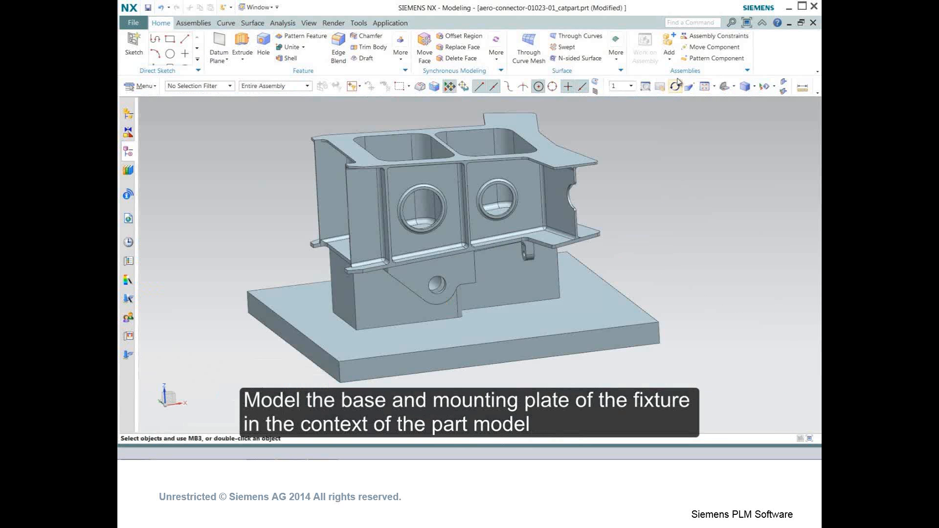
- Add the fixture-bolt.prt component and constrain it concentric with the hole in the part's lug
click(665, 57)
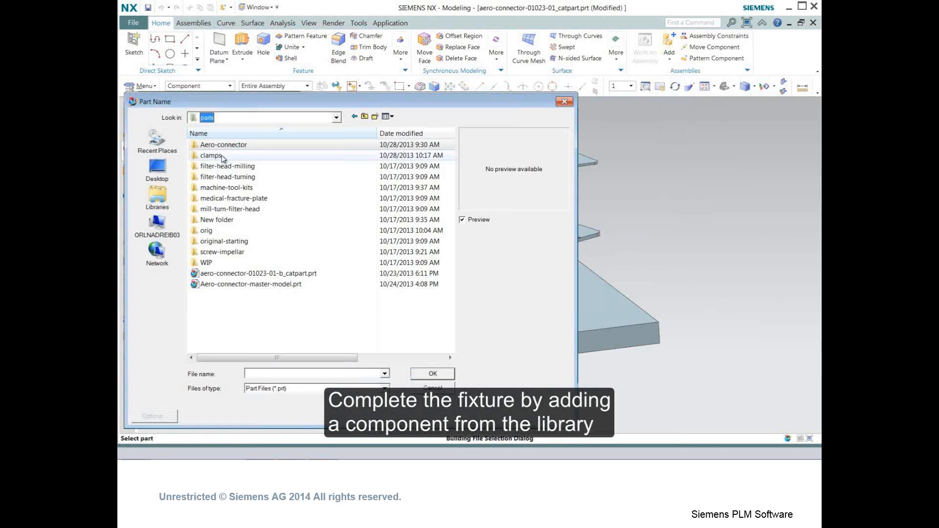
double_click(215, 155)
click(222, 144)
click(425, 374)
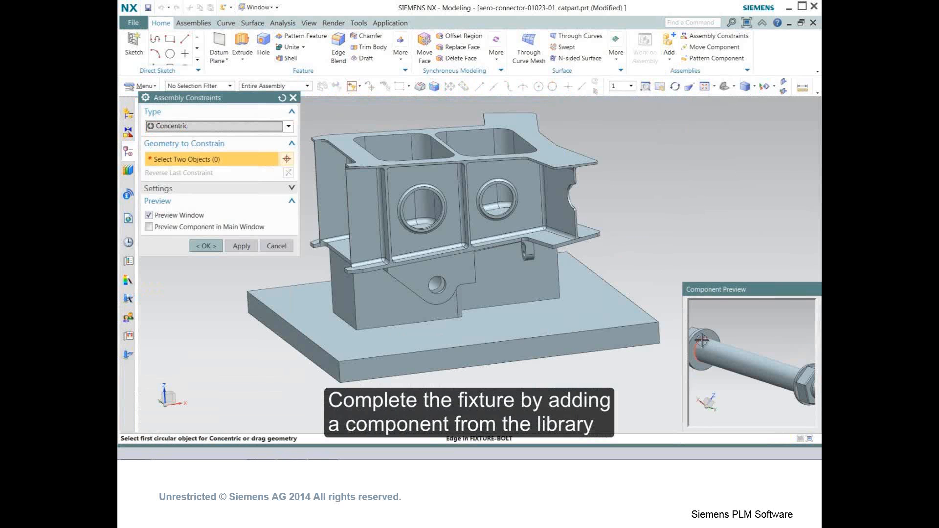
click(701, 339)
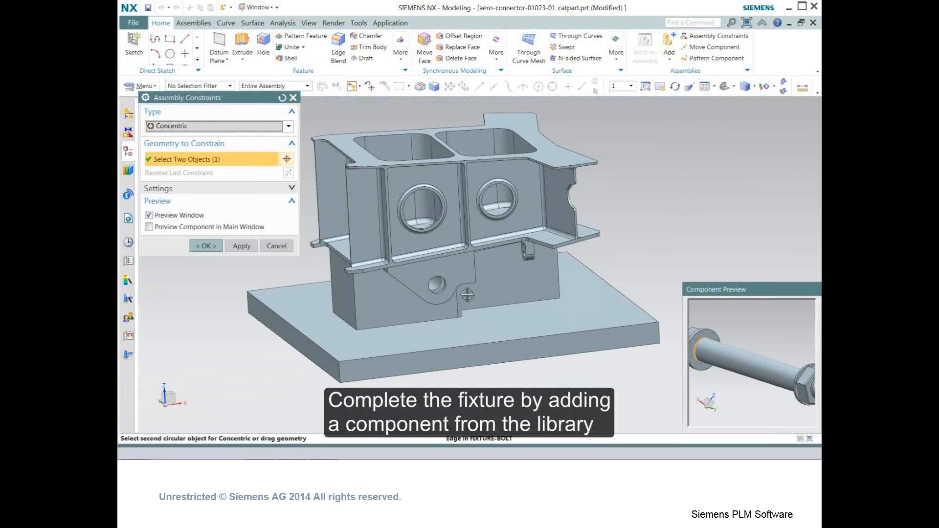
scroll(443, 295, up, 4)
click(420, 292)
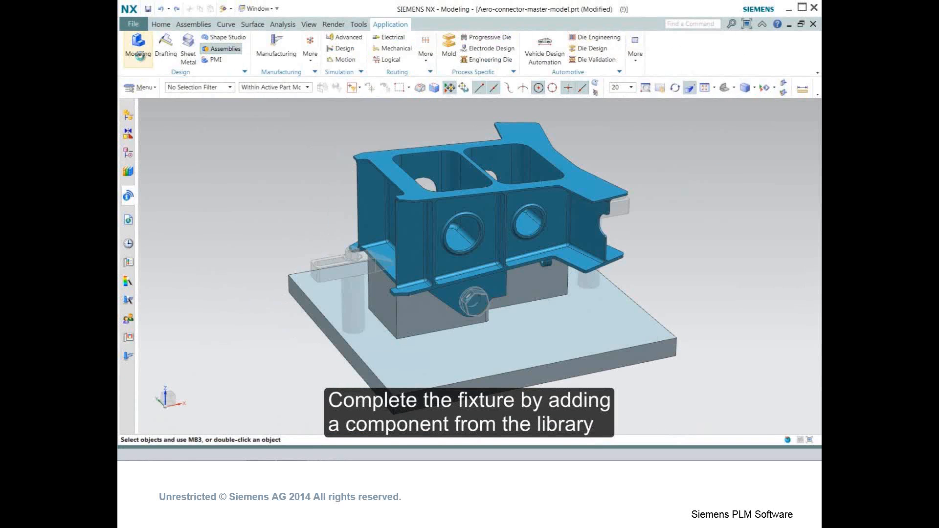
- Hide the base plate, support blocks and table clamps so only the part remains
click(138, 55)
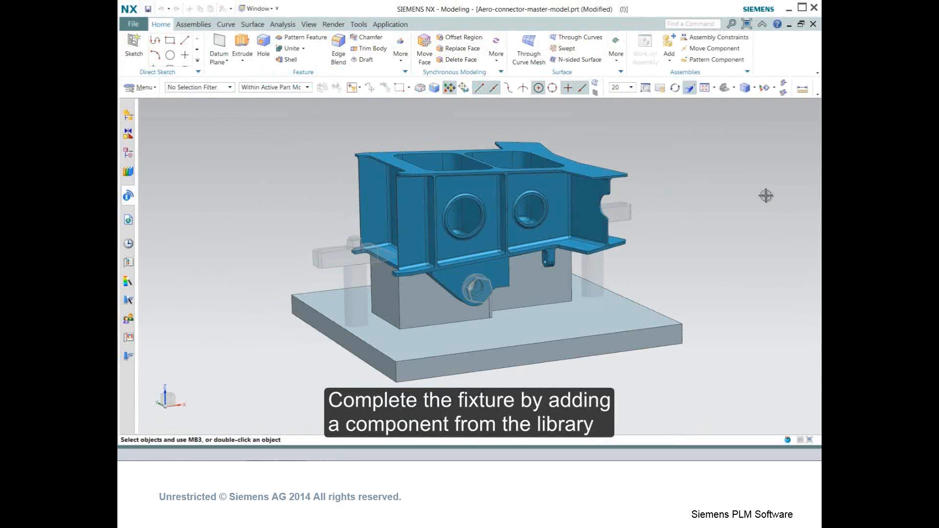
key(ctrl+b)
click(593, 342)
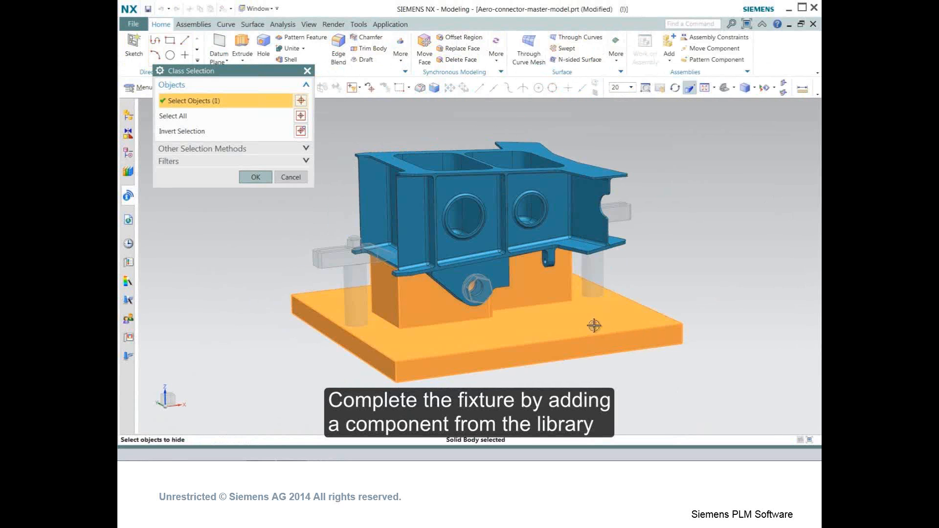
click(369, 290)
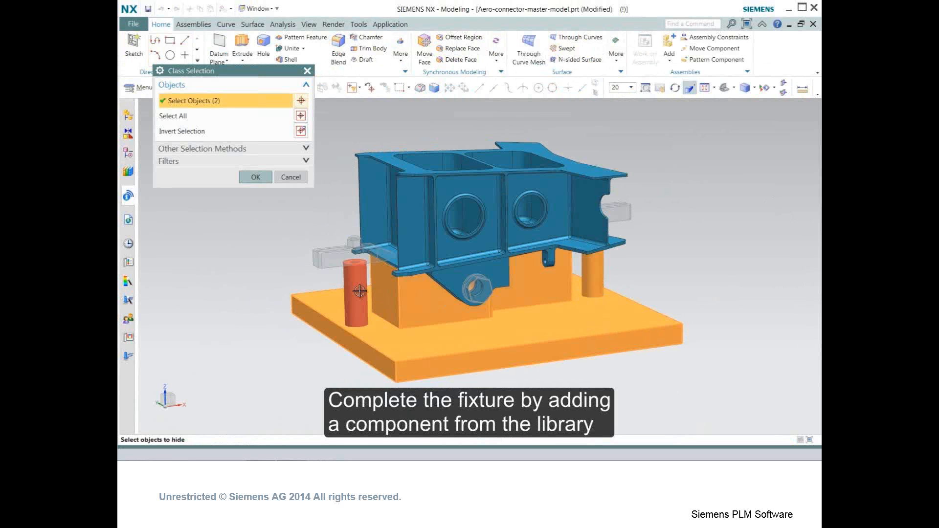
click(342, 263)
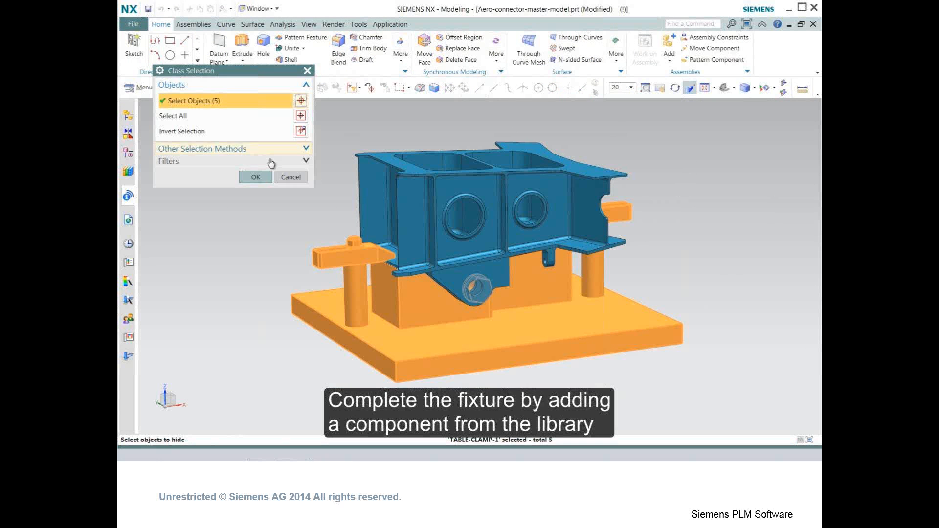
click(267, 178)
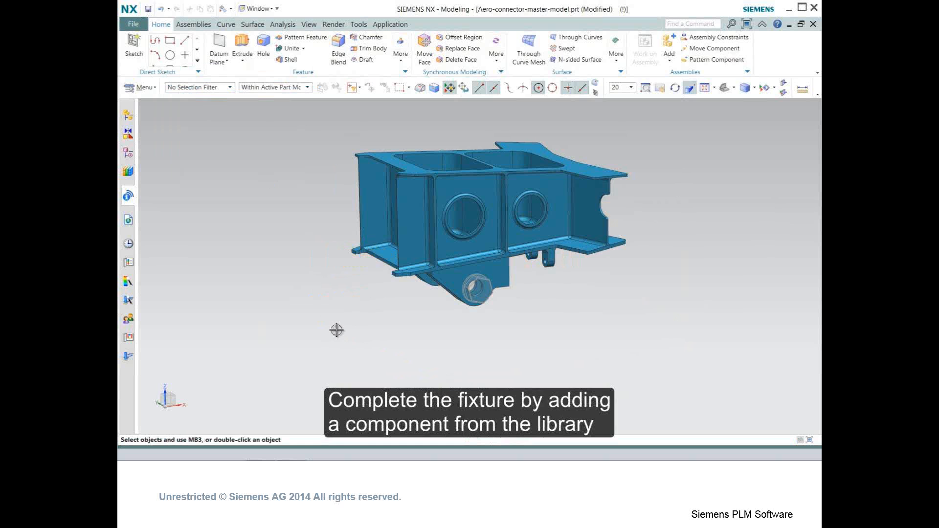
- Delete all holes of the part with Delete Face using the Hole type
middle_drag(336, 330, 497, 350)
click(459, 60)
click(303, 133)
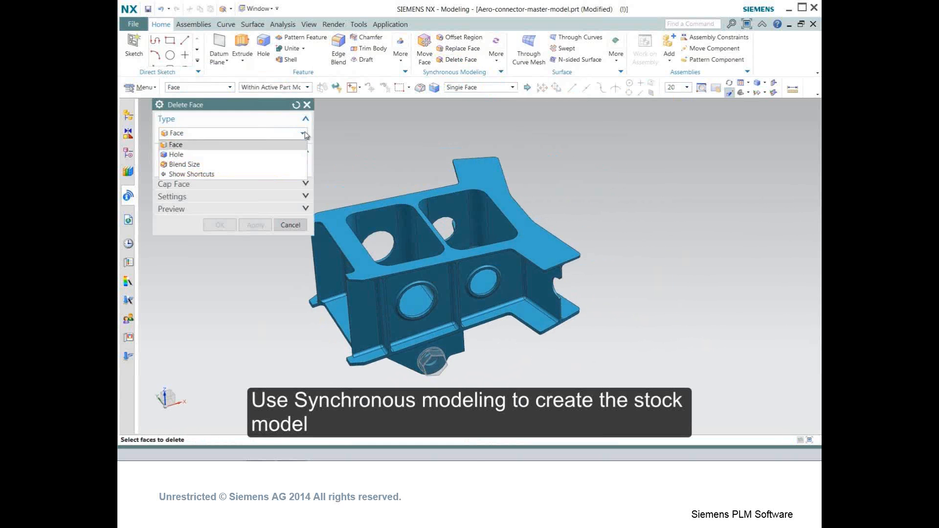
click(272, 154)
drag(632, 220, 646, 135)
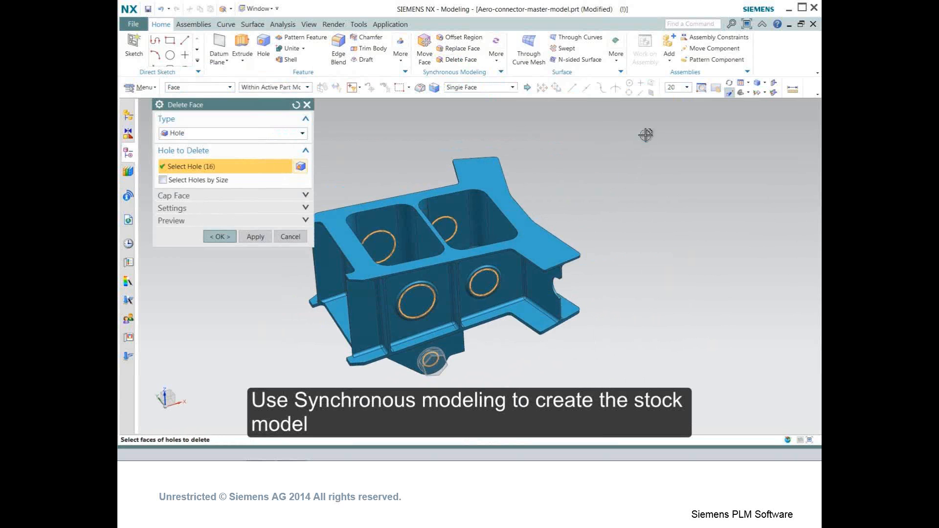
click(220, 237)
- Offset the inner pocket faces by 4 mm with Offset Region
middle_drag(401, 294, 431, 254)
click(459, 37)
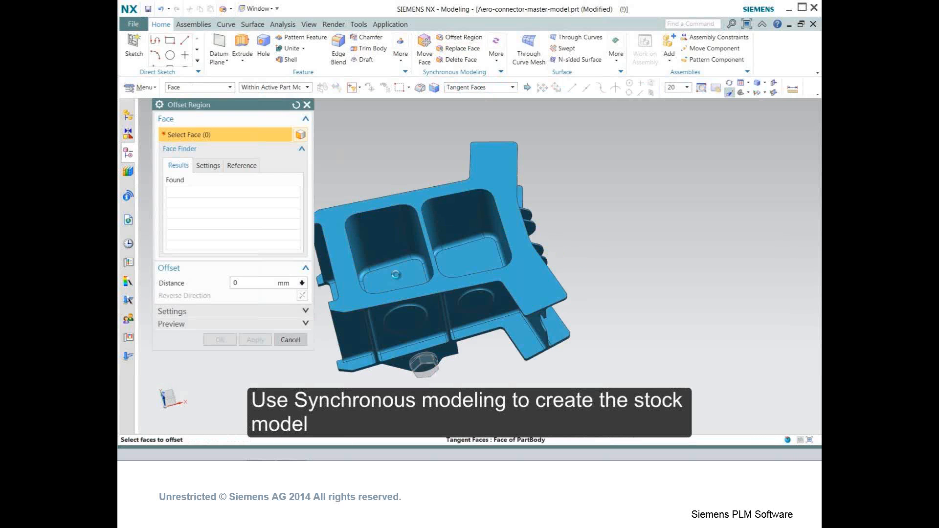
click(396, 274)
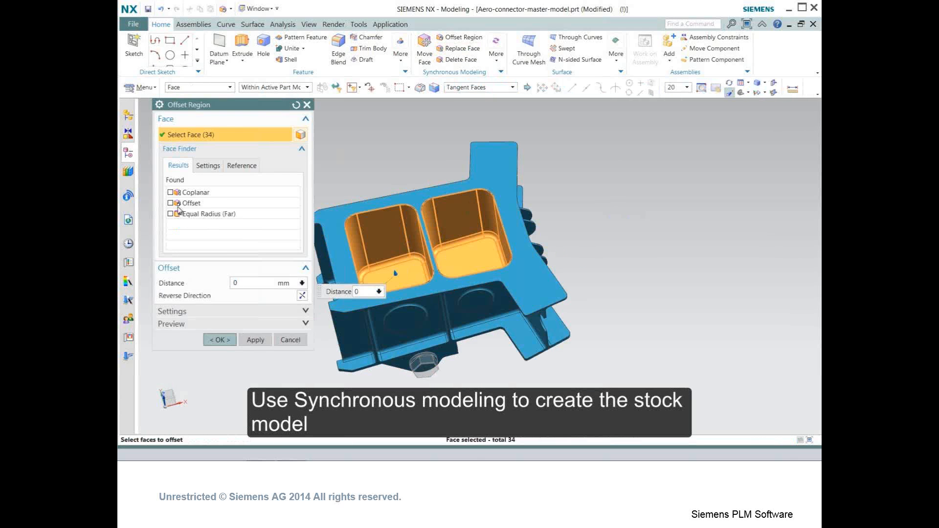
click(221, 341)
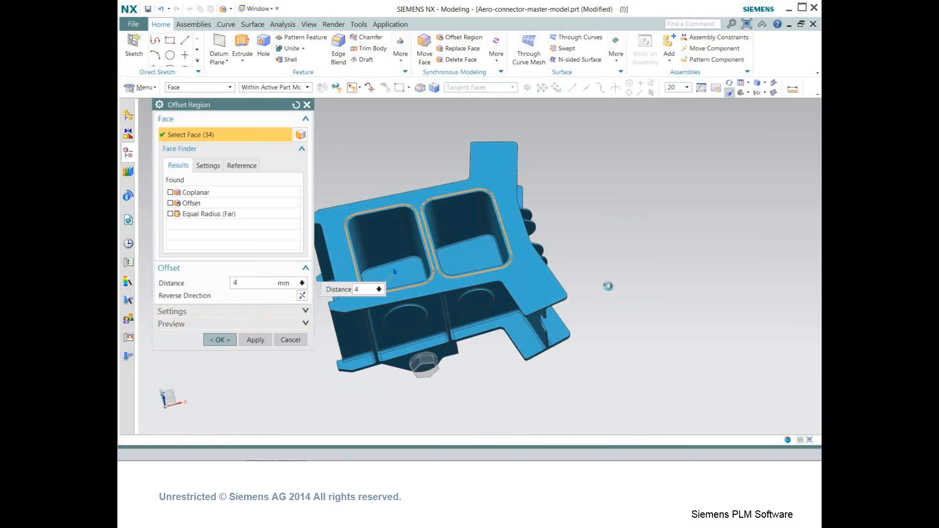
- Offset the part's top rim face by 4 mm with Offset Region
middle_drag(631, 304, 524, 240)
click(524, 240)
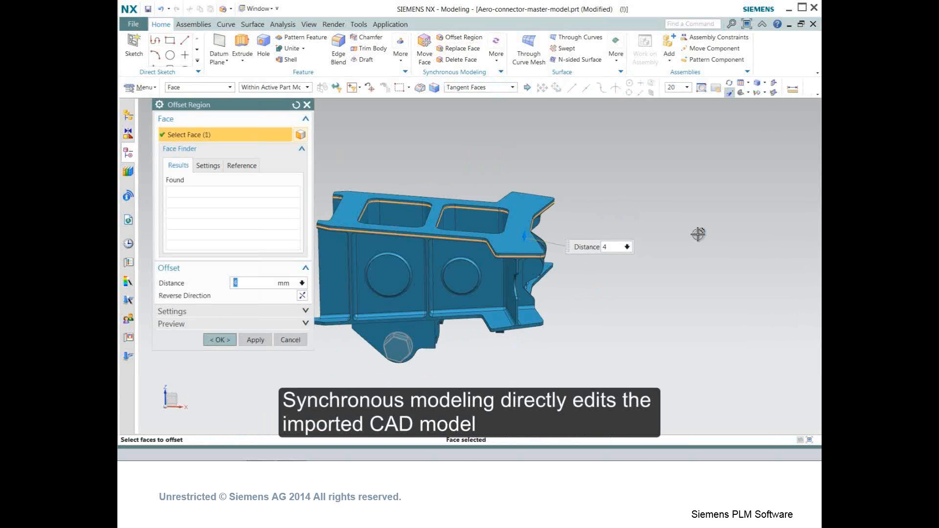
click(233, 346)
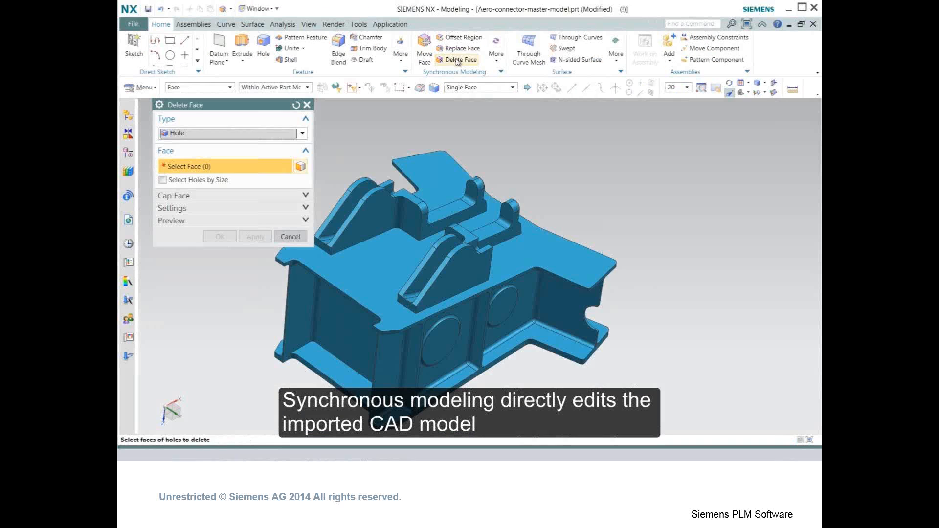
- Delete the slot in the left rib with Delete Face using the Slot Faces selection rule
click(513, 88)
click(467, 179)
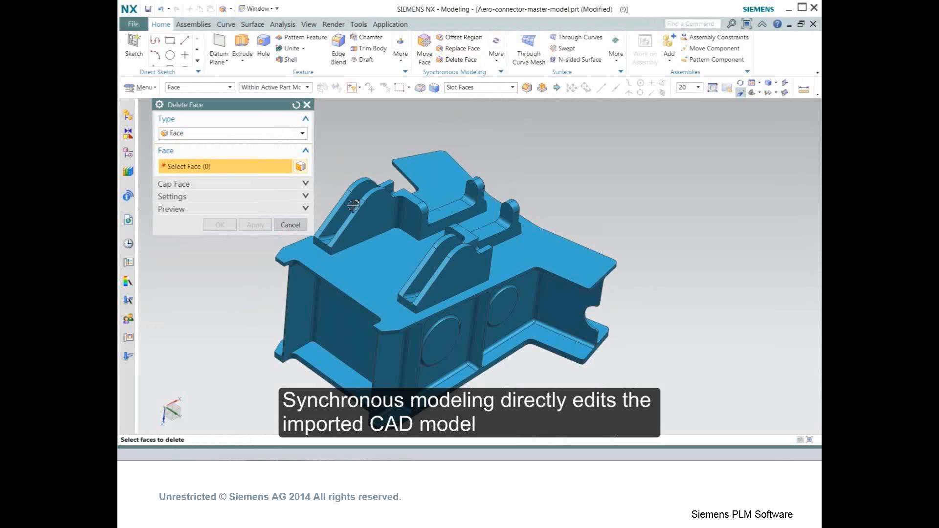
click(351, 207)
click(229, 230)
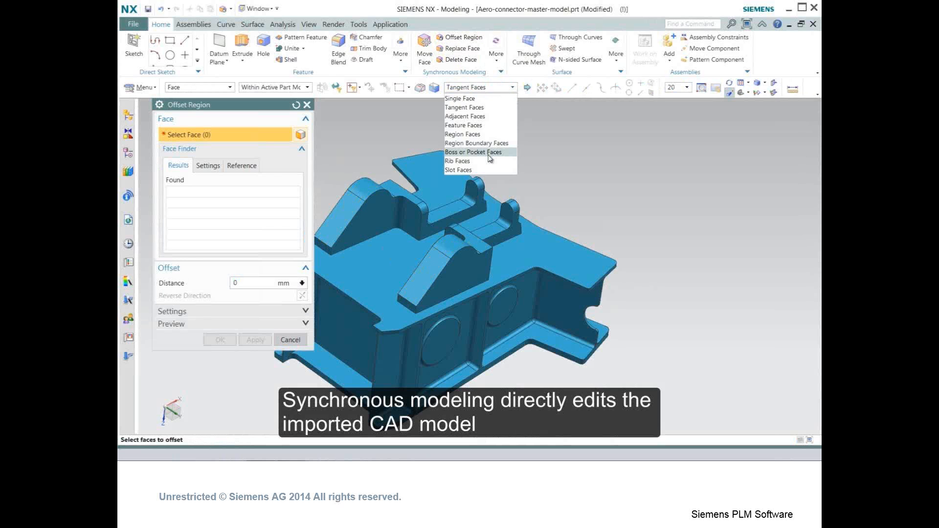
- Offset the rib's boss faces with Offset Region using the Boss or Pocket Faces selection rule
click(471, 151)
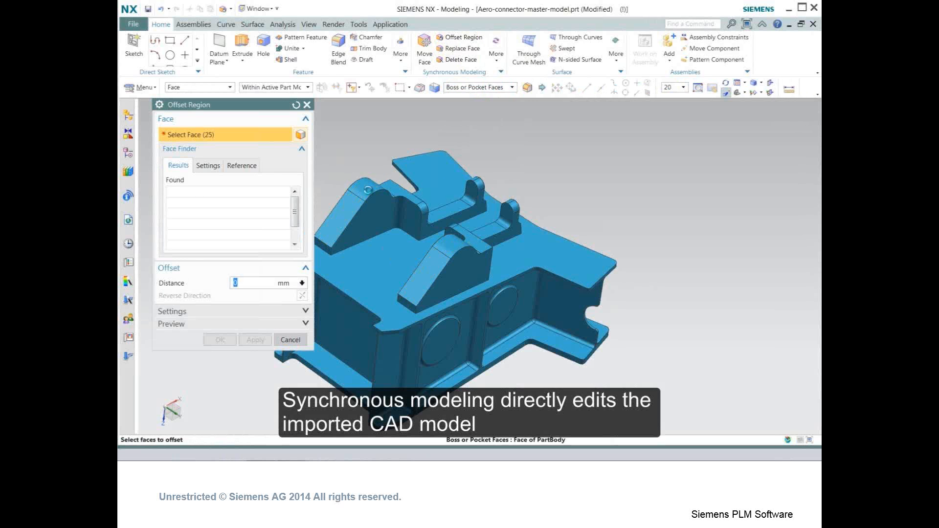
click(440, 210)
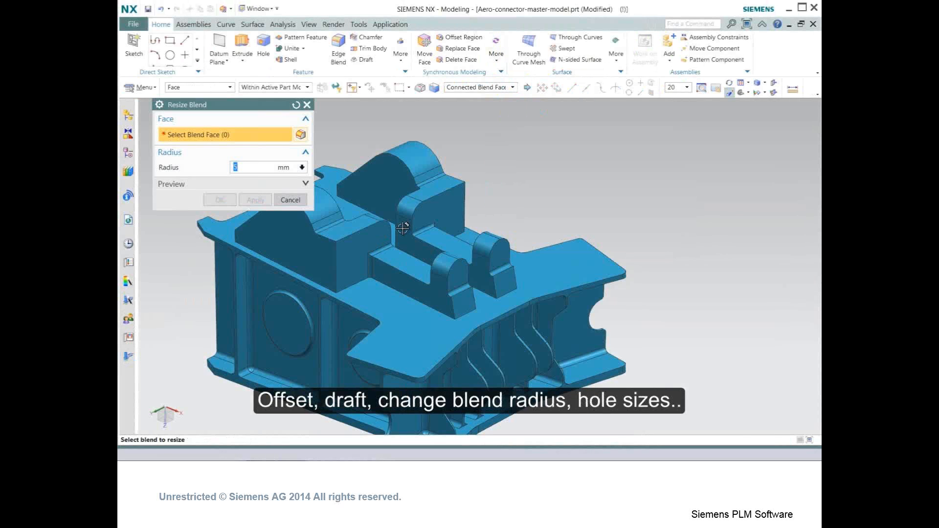
scroll(403, 228, up, 2)
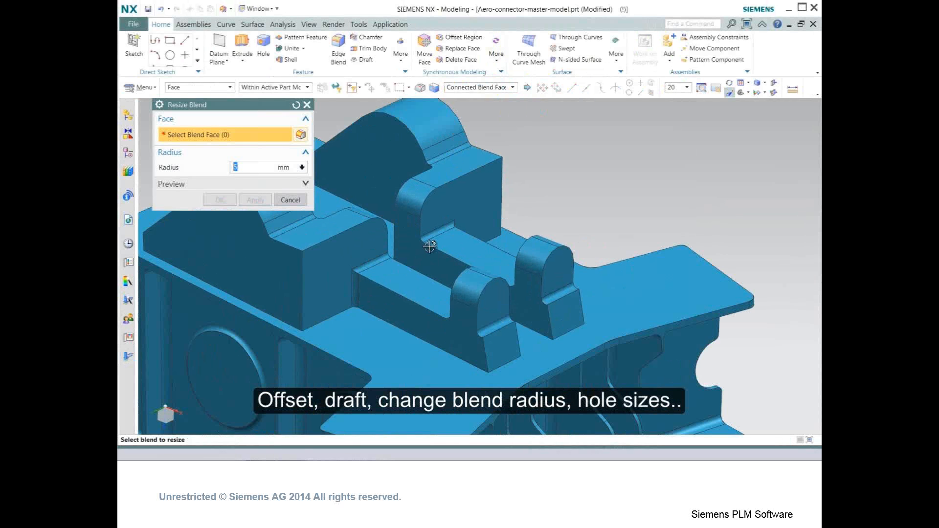
- Select the connected blends between the ribs and resize them to a 5 mm radius with Resize Blend
click(448, 238)
middle_drag(448, 239, 551, 275)
click(551, 275)
click(542, 330)
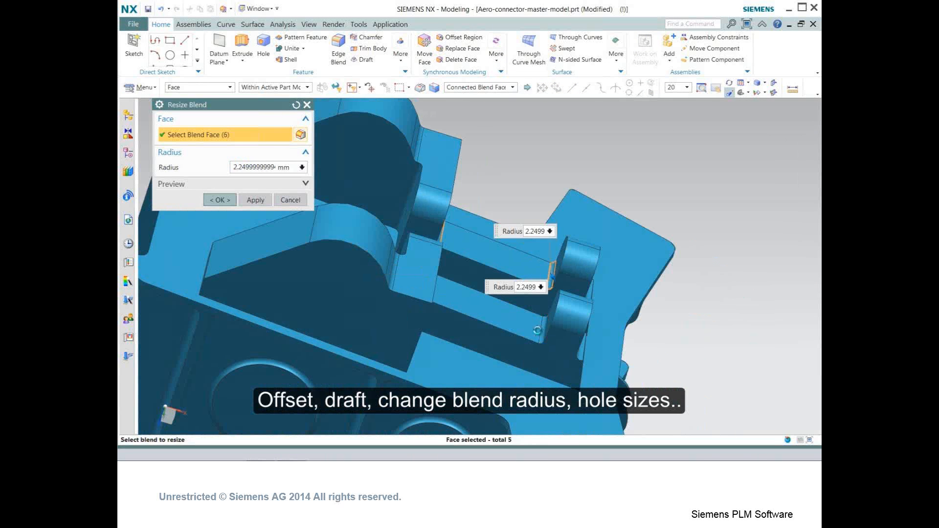
text(5)
click(220, 201)
- Rotate the rib's end face with Move Face using Distance-Angle to an angle of 351°
middle_drag(387, 322, 346, 189)
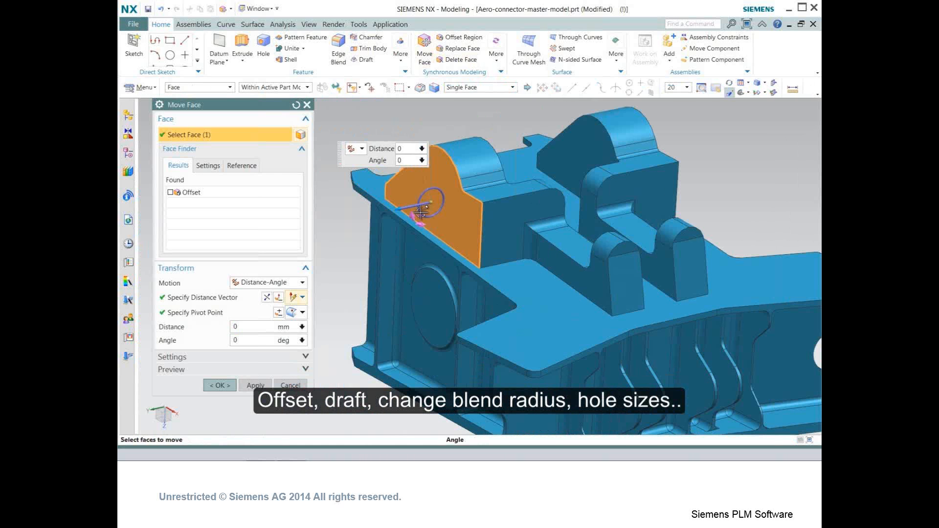
drag(421, 208, 420, 210)
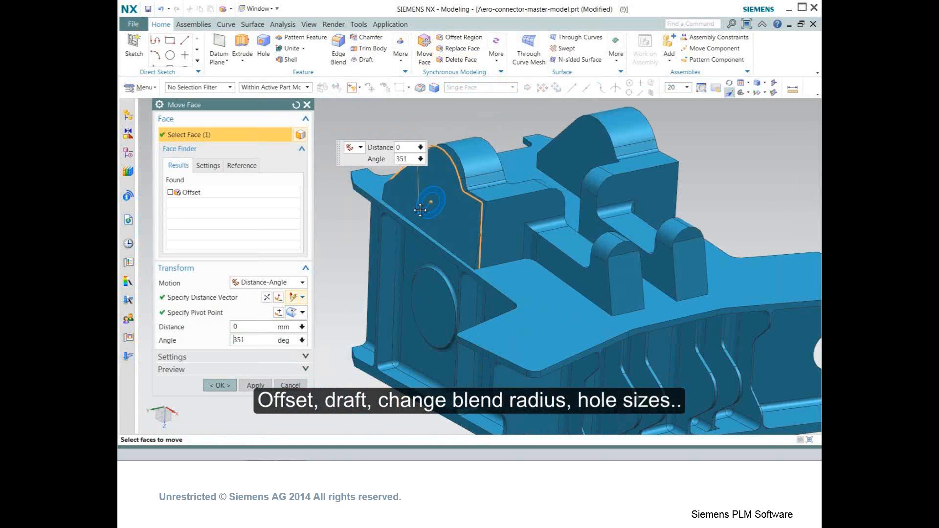
middle_drag(517, 260, 455, 259)
drag(683, 208, 686, 209)
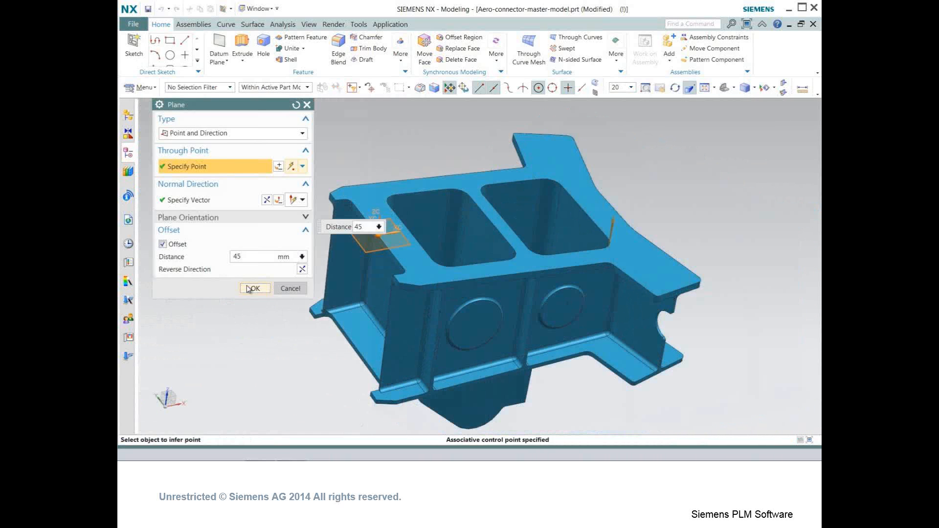
- Edit the fixture sketch from the part history and project the pocket rim edges into it
click(247, 287)
click(249, 241)
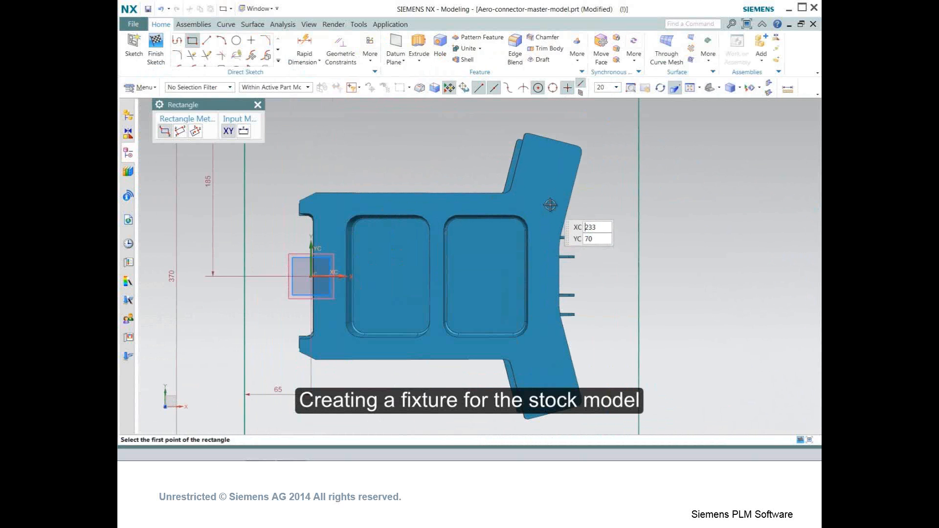
click(545, 203)
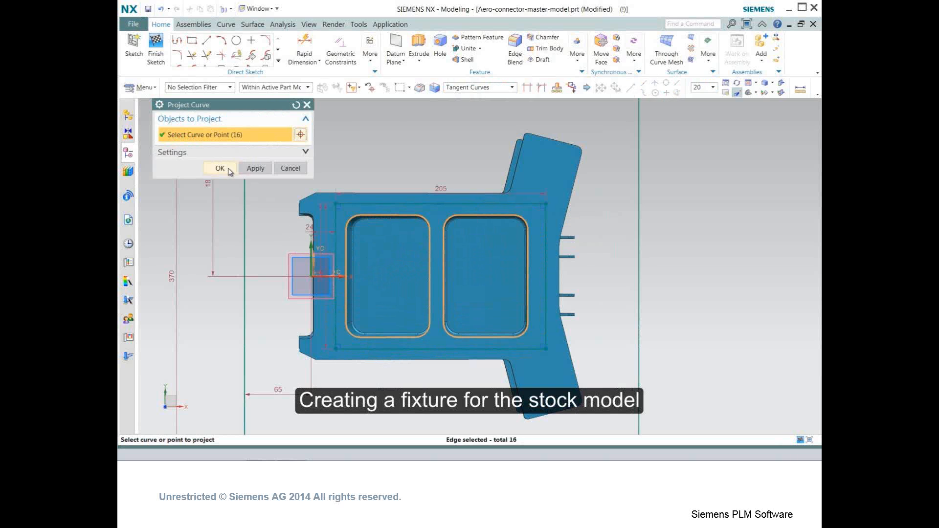
click(224, 167)
- Extrude the projected pocket curves 120 mm, uniting them with the part body
middle_drag(280, 235, 281, 206)
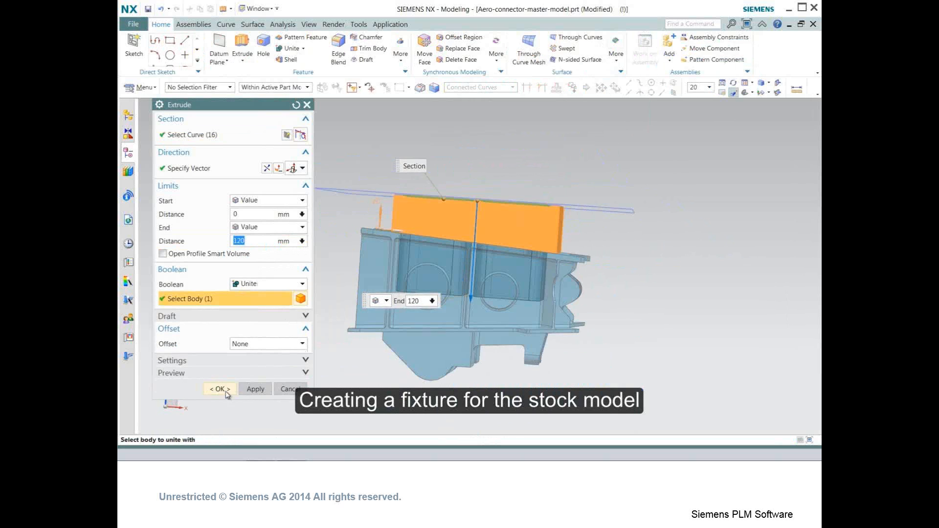
click(220, 389)
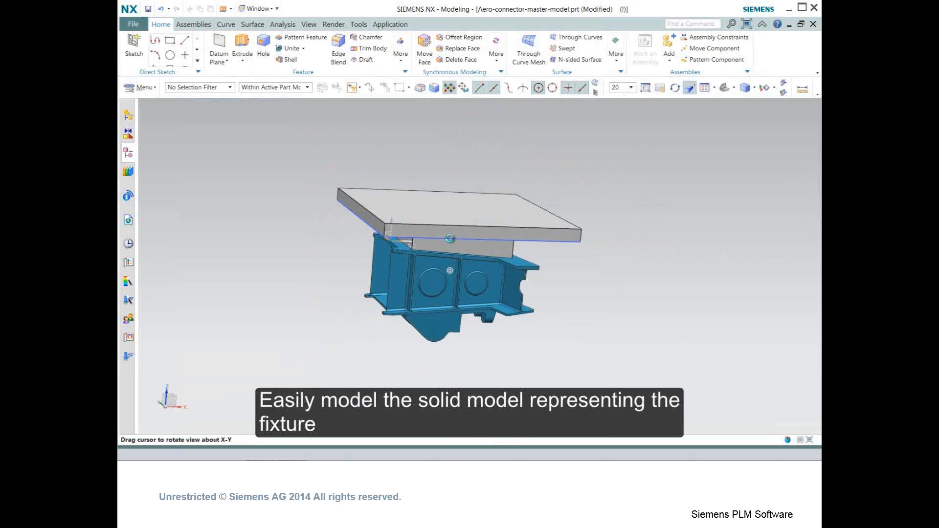
- Extrude the four-curve plate section to about 50 mm by dragging its end handle, uniting with the body
middle_drag(440, 196, 455, 150)
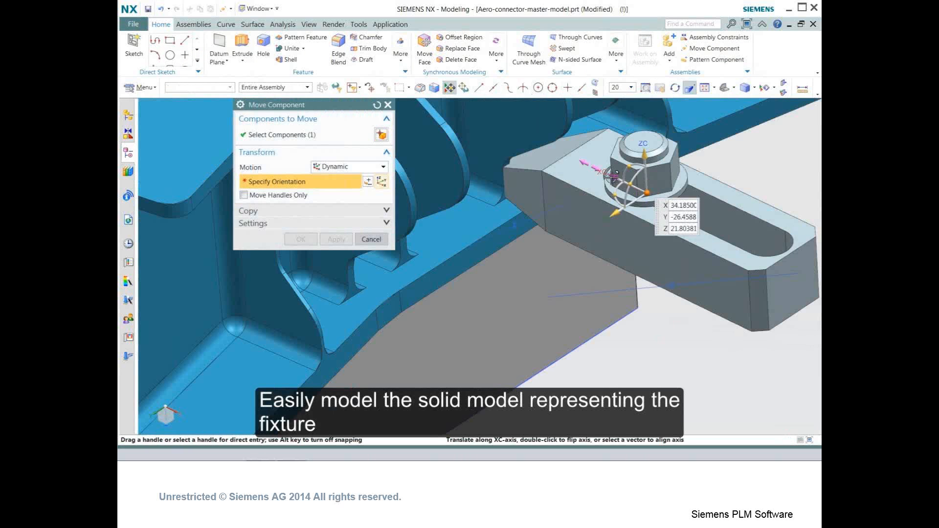
drag(611, 176, 568, 255)
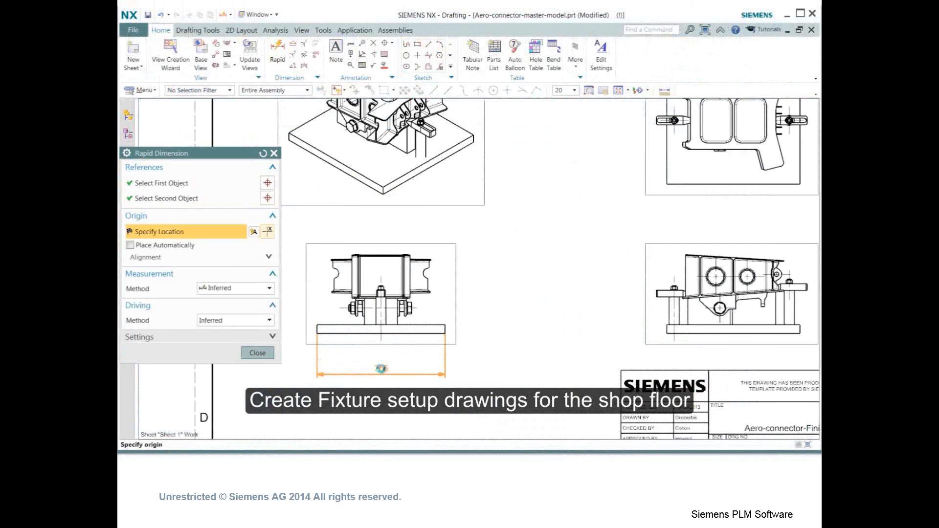
- Add rapid dimensions for the base plate width, support height and bolt offset in the front view of the setup drawing
click(381, 368)
click(445, 329)
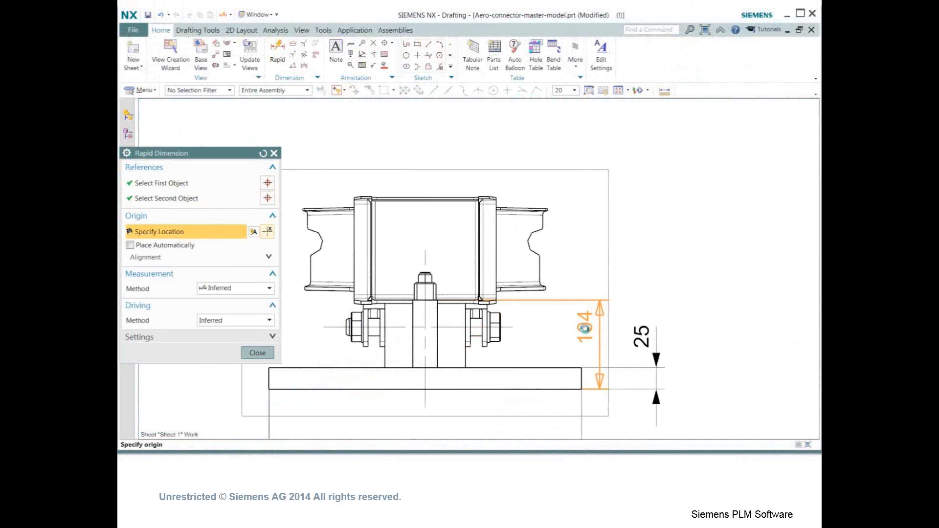
click(584, 329)
click(582, 383)
click(425, 383)
scroll(469, 373, down, 2)
click(490, 412)
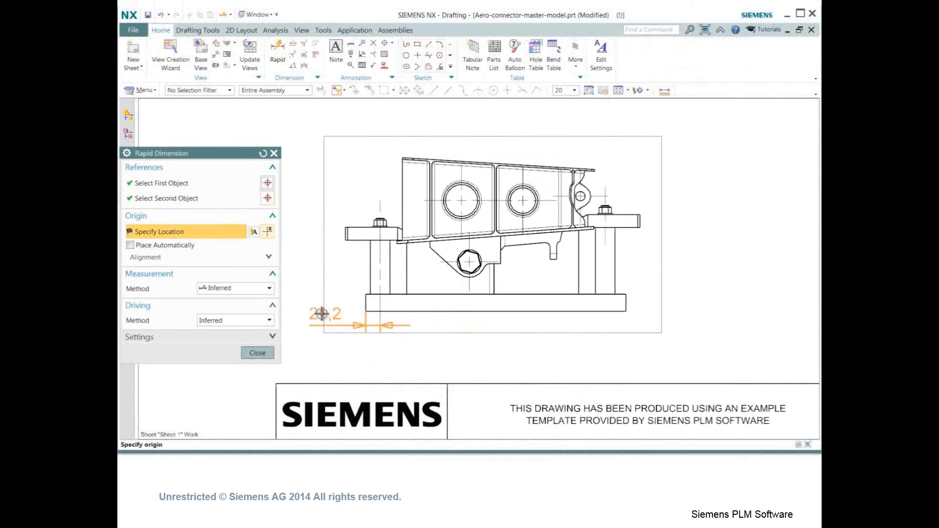
- Dimension the side view's plate overhangs, bolt spacing and both support heights with Rapid Dimension
click(318, 314)
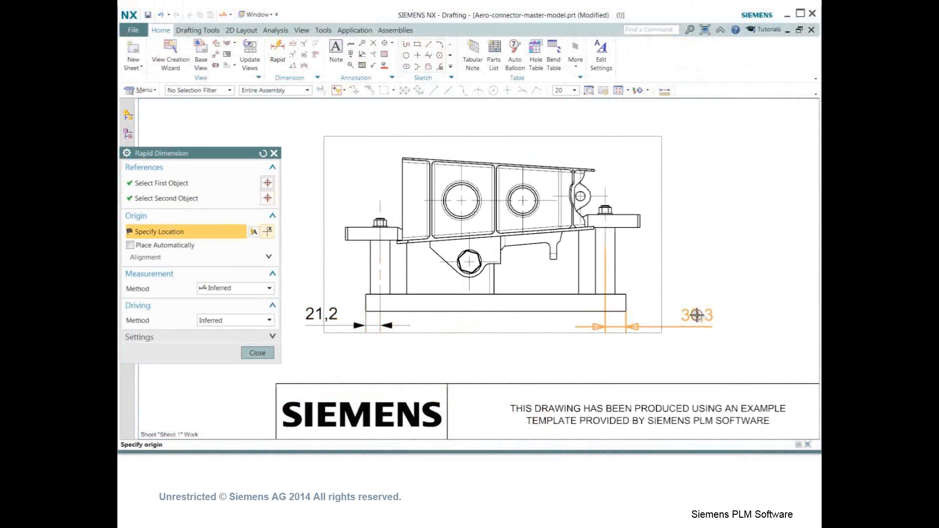
click(695, 315)
click(365, 304)
click(469, 303)
click(418, 355)
click(379, 294)
click(357, 240)
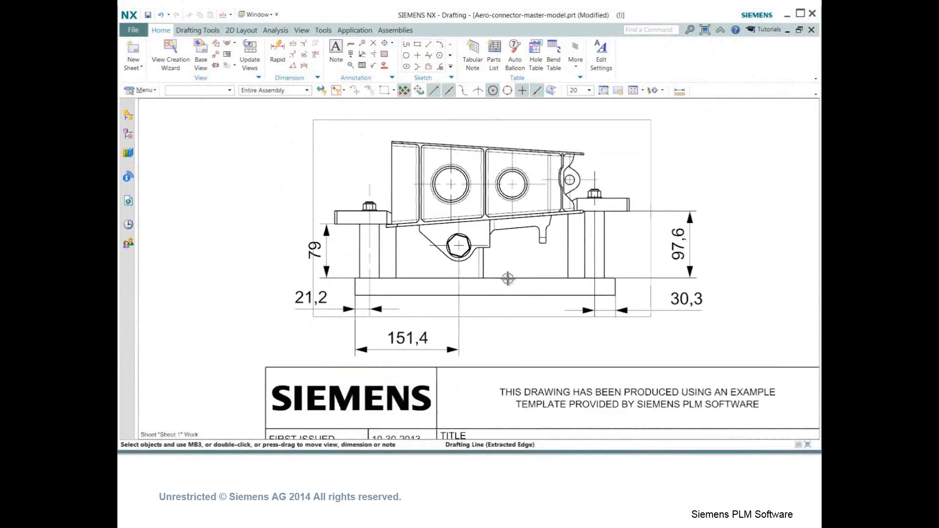
key(ctrl+f)
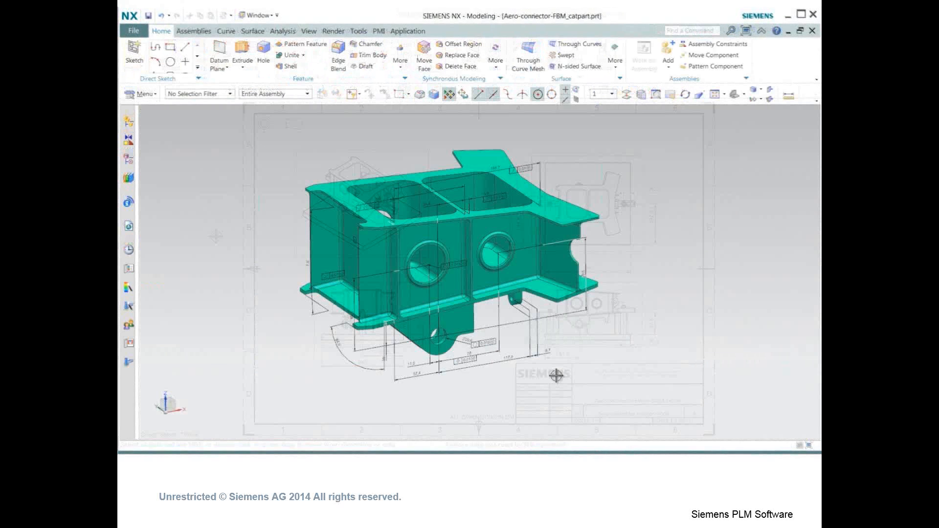
middle_drag(555, 377, 472, 268)
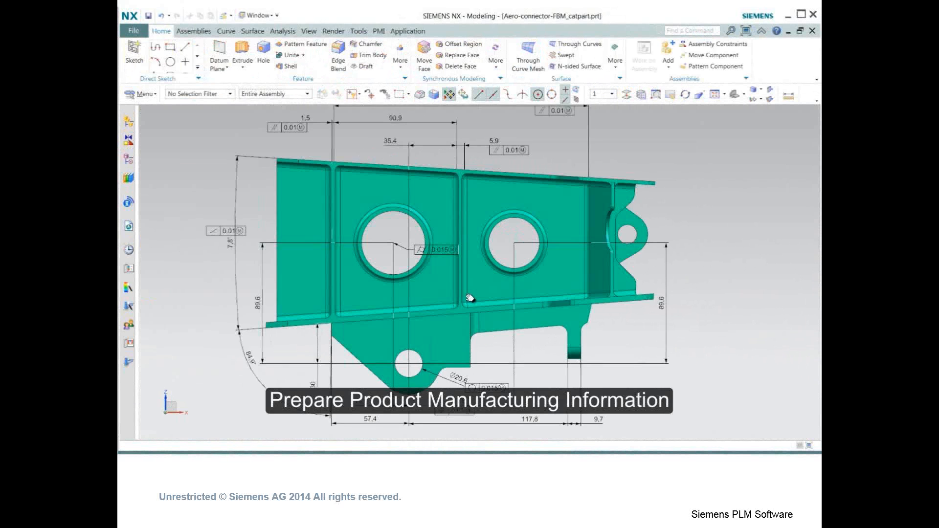
shift+middle_drag(469, 298, 494, 307)
click(379, 30)
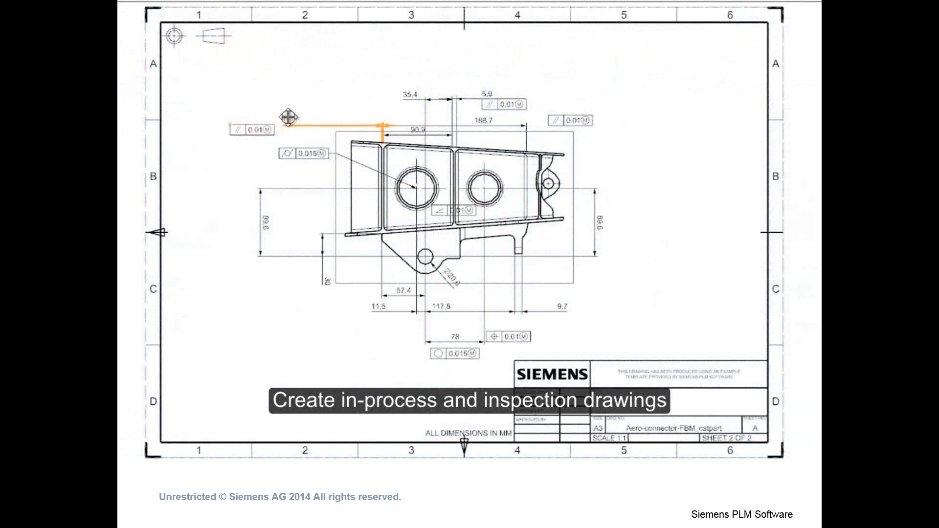
- Move the parallelism feature control frame on the inspection drawing
drag(282, 123, 314, 117)
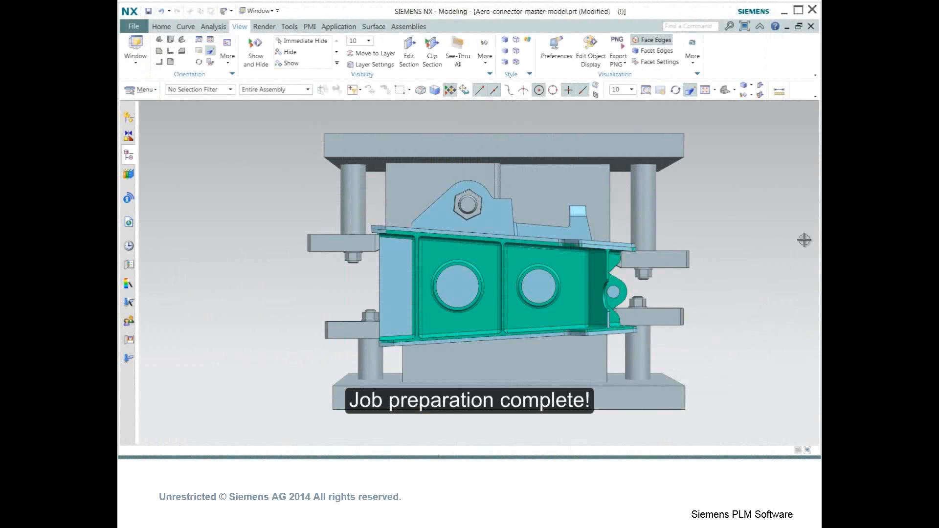
middle_drag(763, 287, 656, 290)
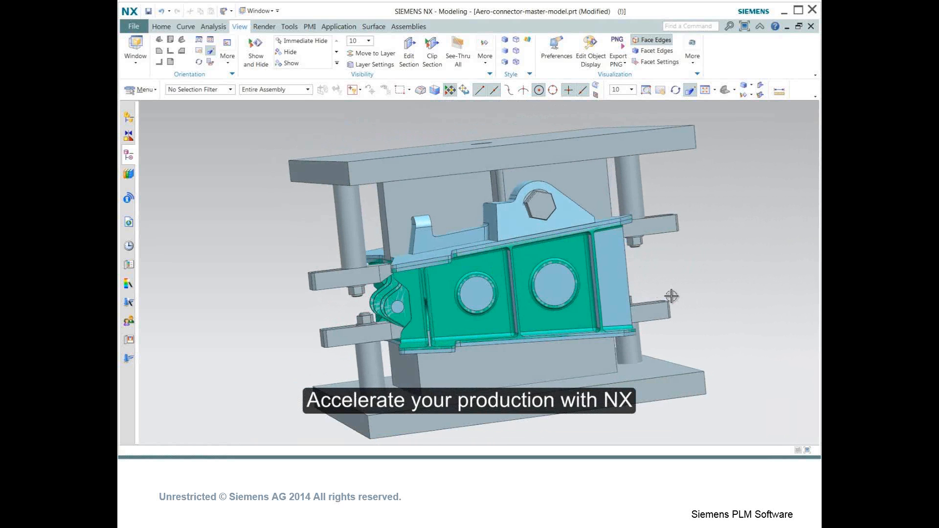
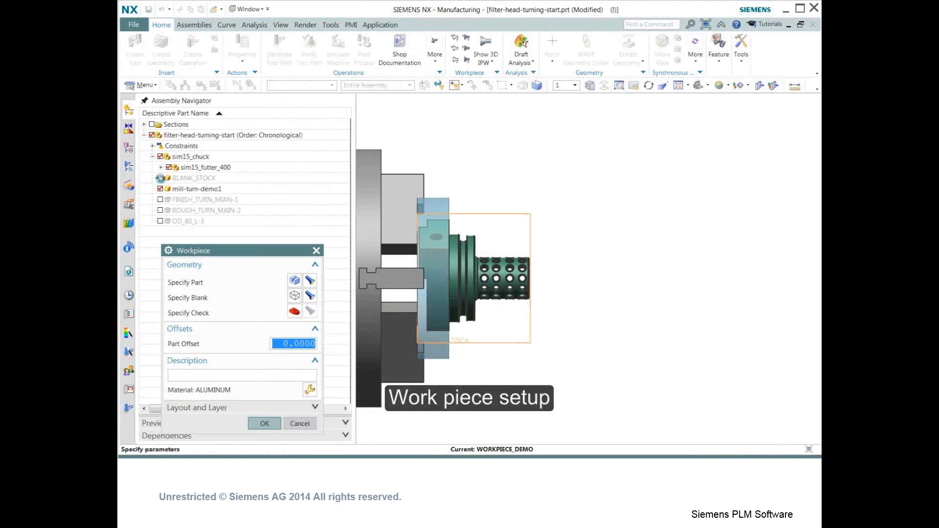
- Specify the blank stock body as the blank geometry of the WORKPIECE_DEMO workpiece
click(160, 178)
click(128, 167)
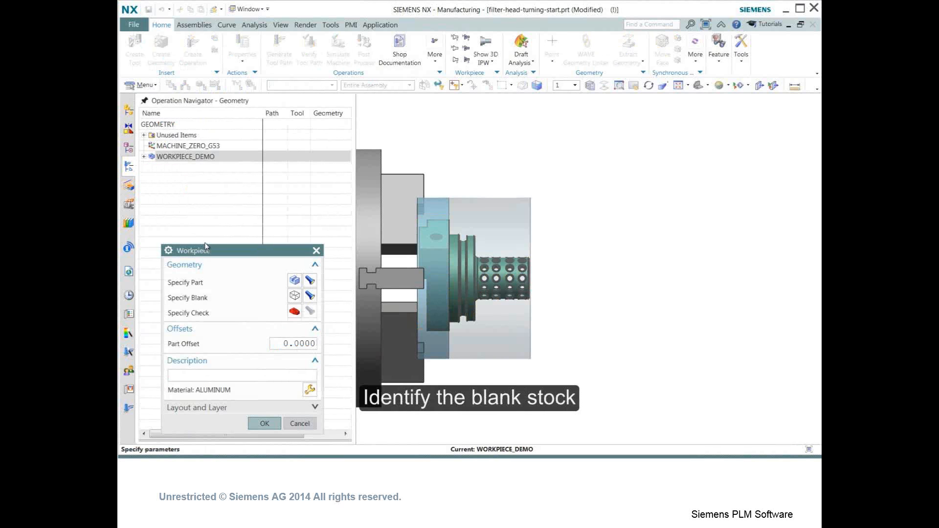
drag(205, 246, 190, 174)
click(279, 223)
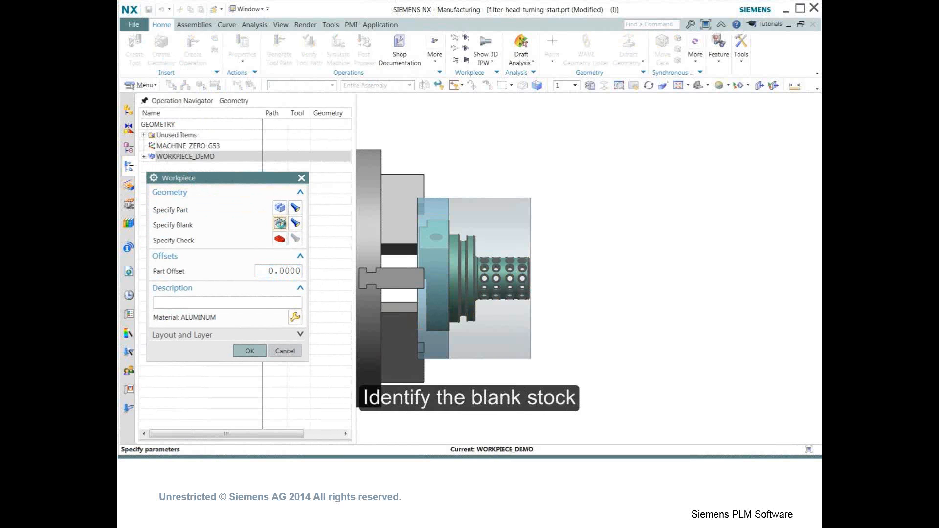
click(496, 222)
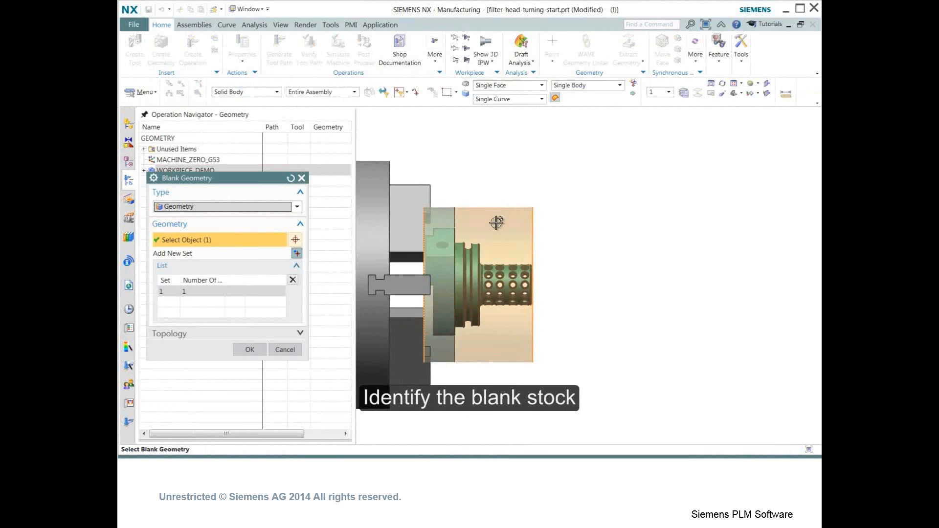
click(249, 349)
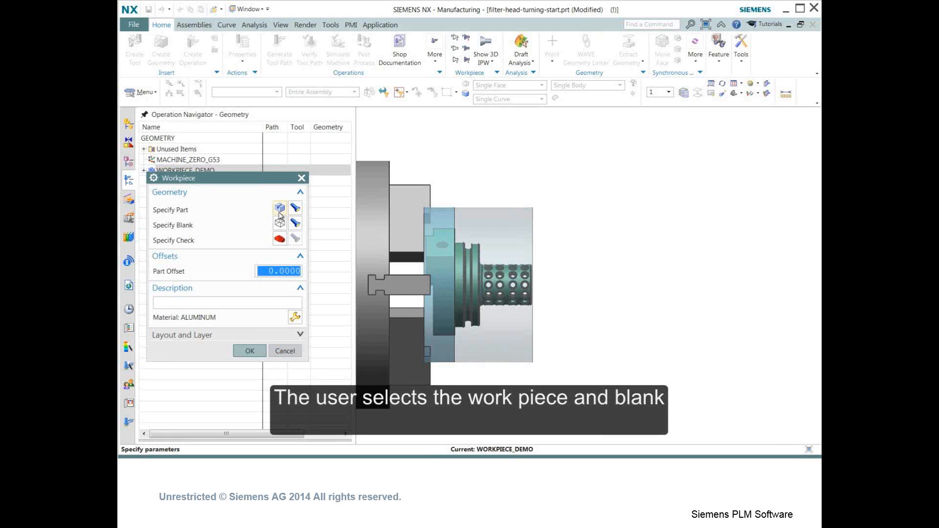
- Set the workpiece material to the 7050 aluminum entry MAT0_00266 from the library and accept the workpiece
click(280, 209)
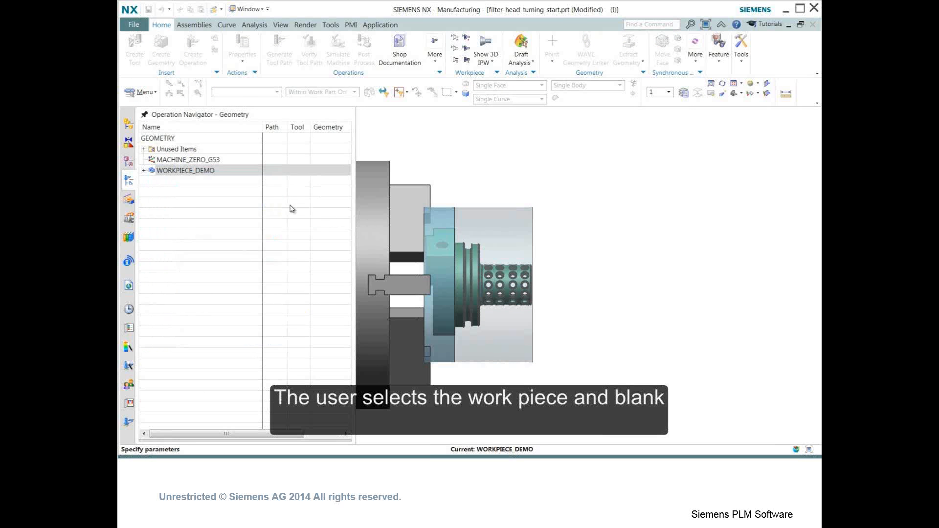
click(247, 329)
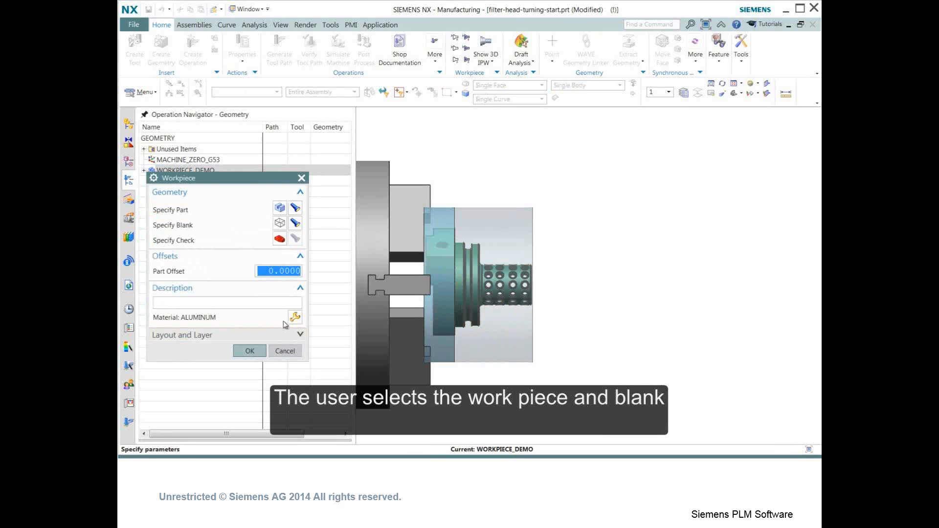
click(295, 318)
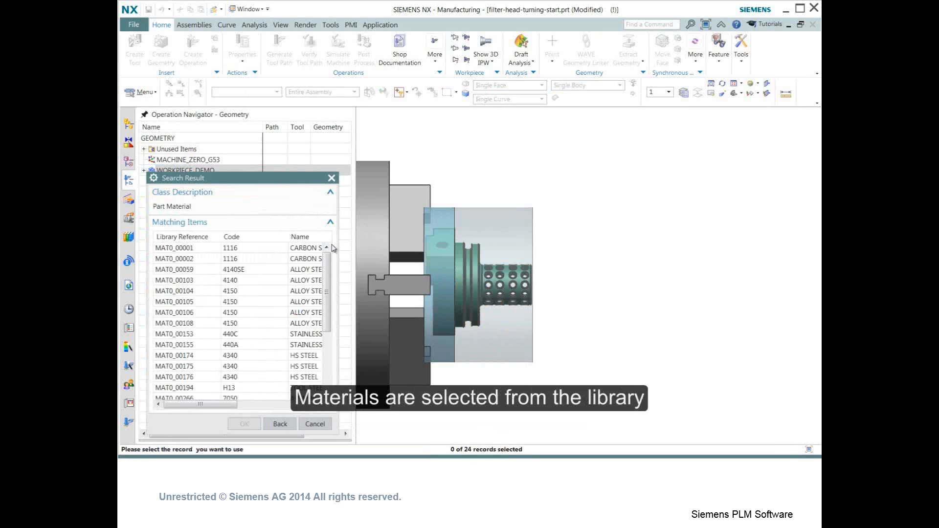
drag(327, 264, 327, 322)
click(298, 291)
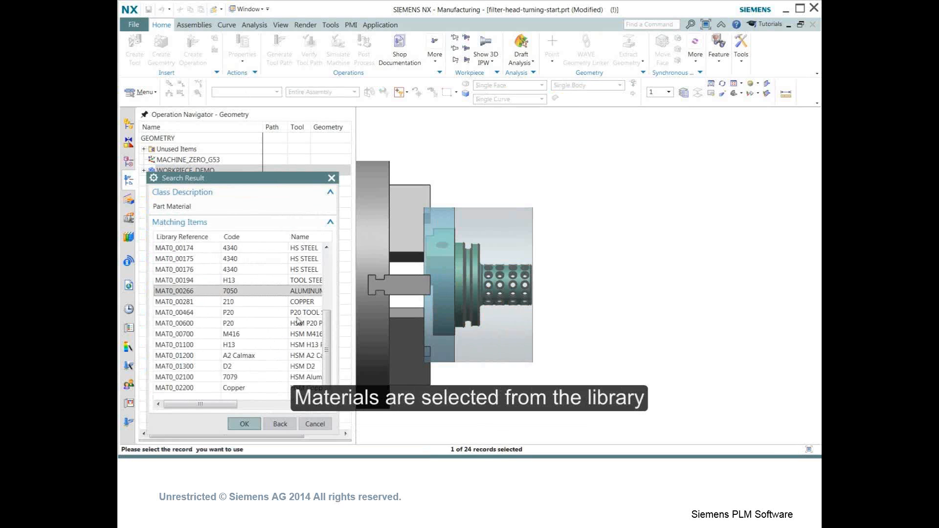
click(257, 426)
click(249, 351)
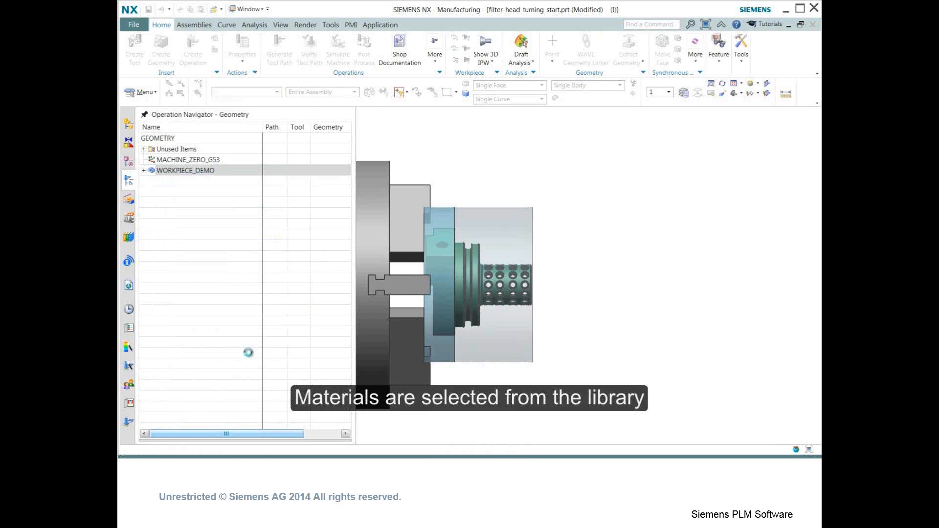
- Create a turning Facing operation under the CONTAINMENT_DEMO geometry and generate its tool path
click(143, 156)
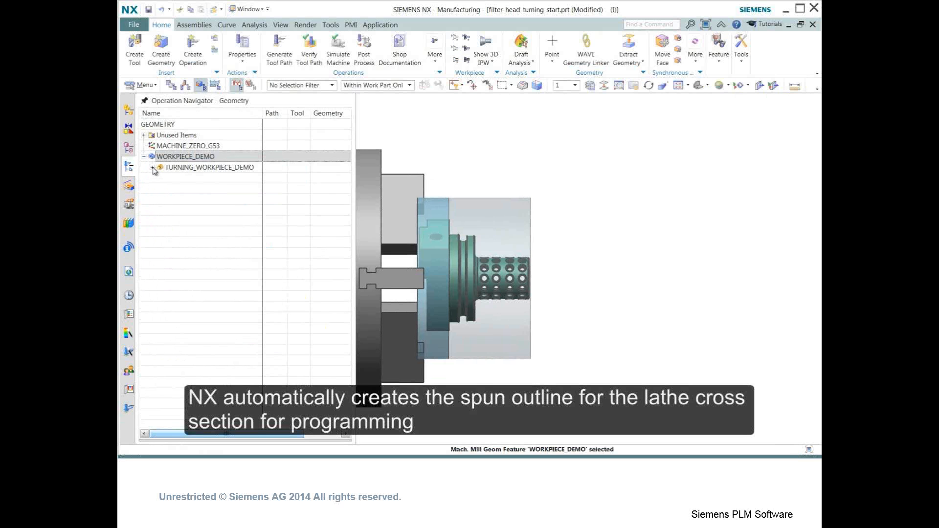
click(152, 167)
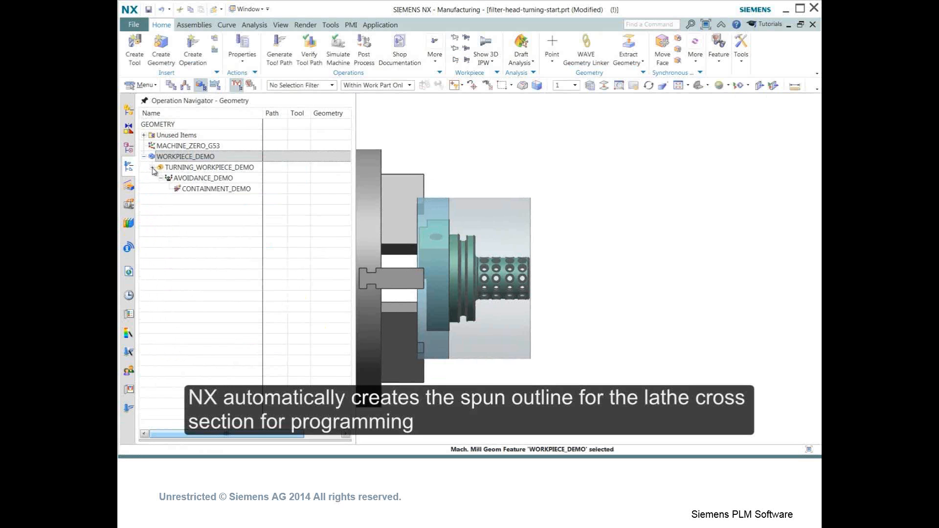
double_click(184, 167)
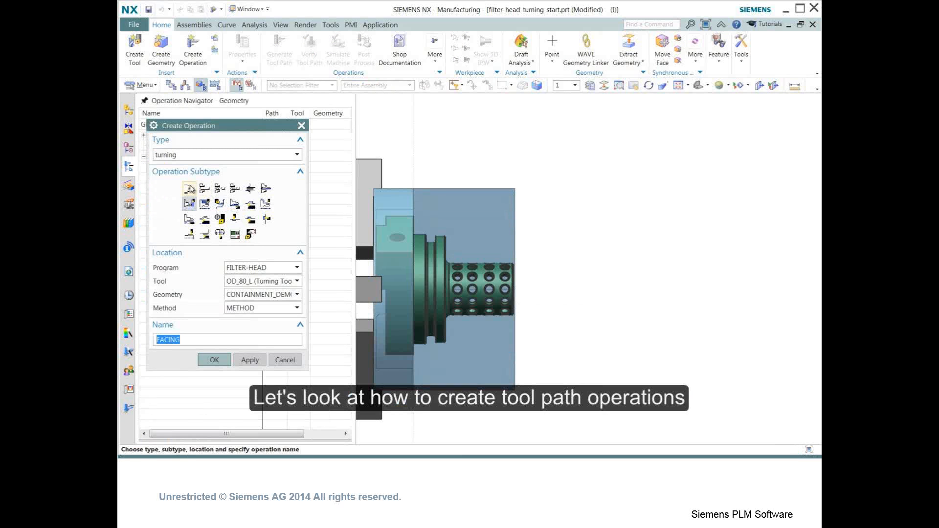
mouse_move(189, 189)
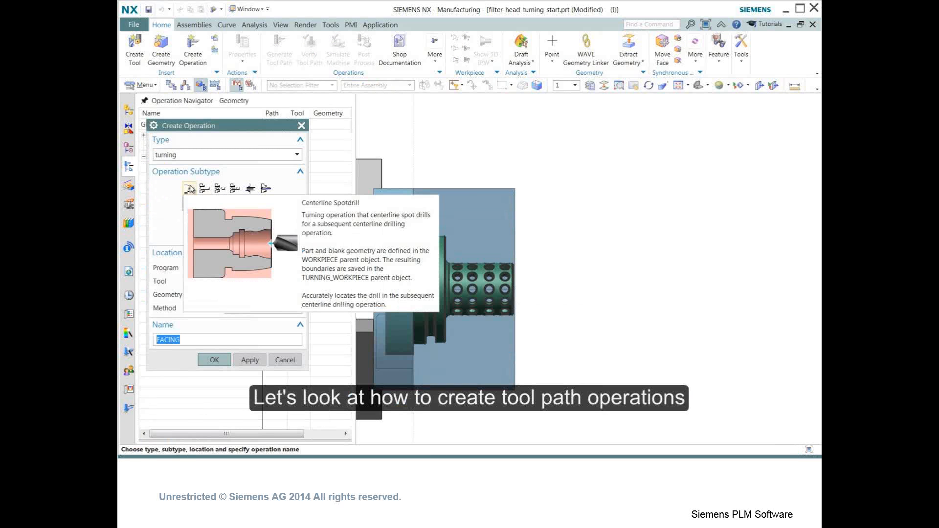
mouse_move(249, 192)
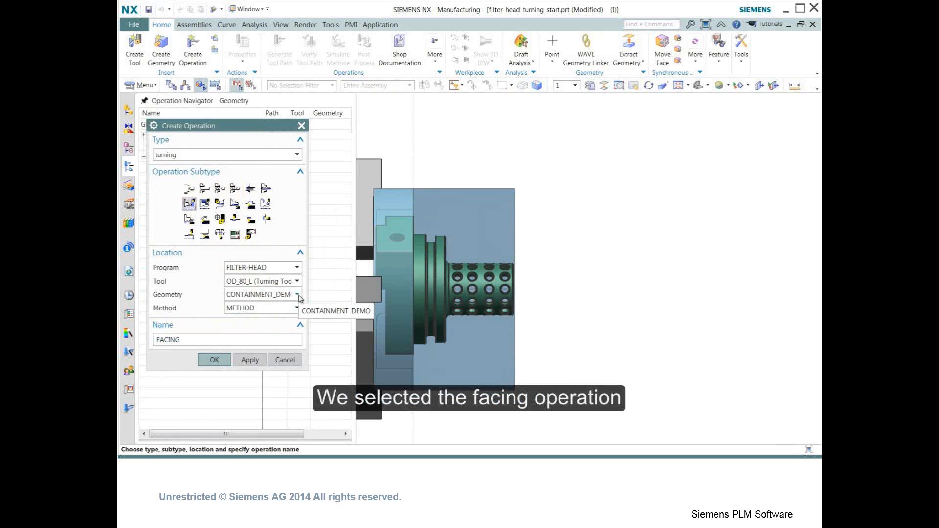
click(214, 360)
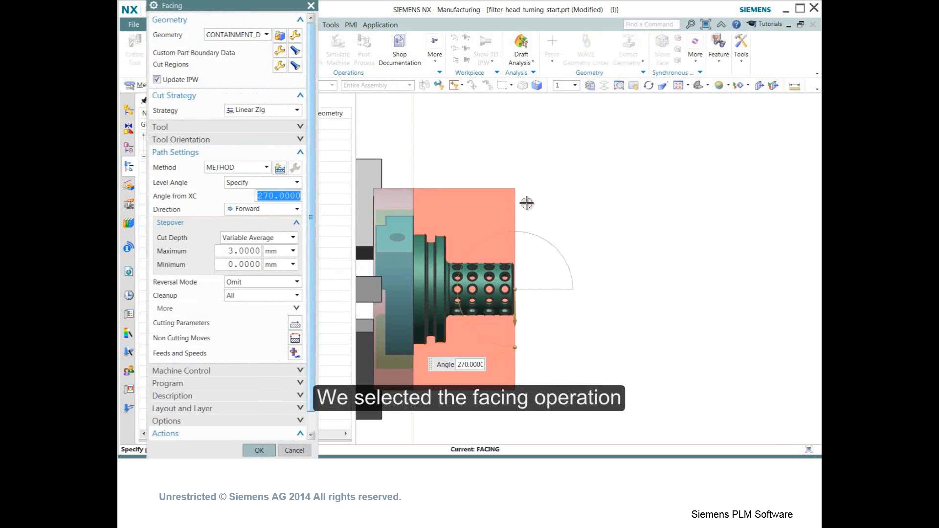
click(279, 66)
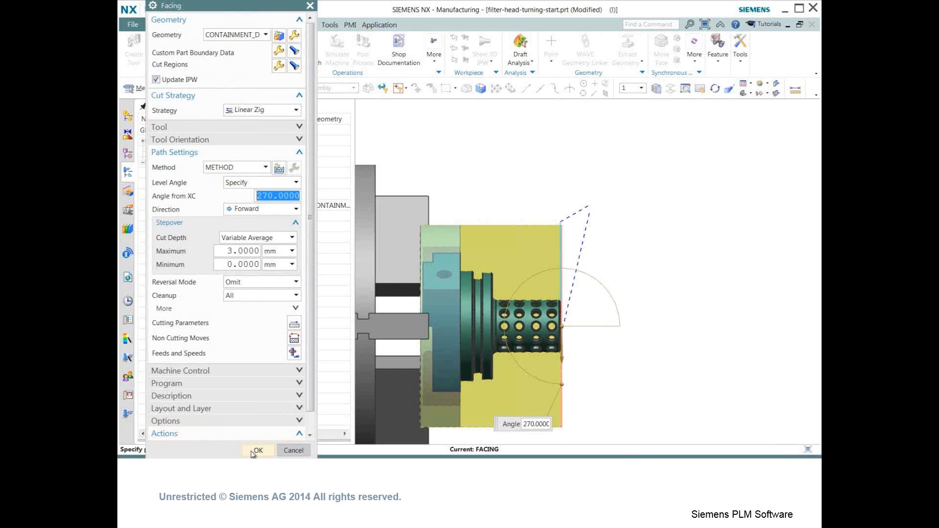
click(252, 452)
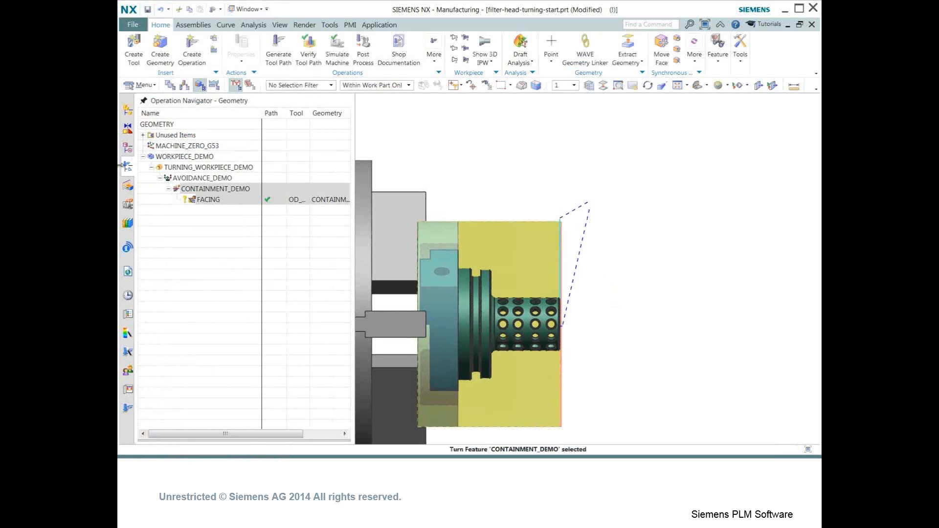
- Create a Rough Turn OD operation named ROUGH_TURN_OD with the same program, tool and geometry
click(193, 55)
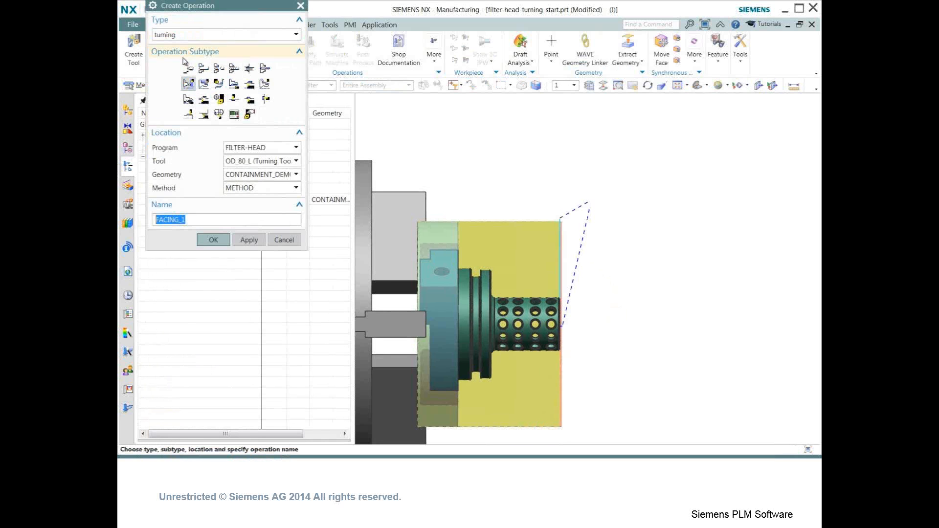
click(204, 83)
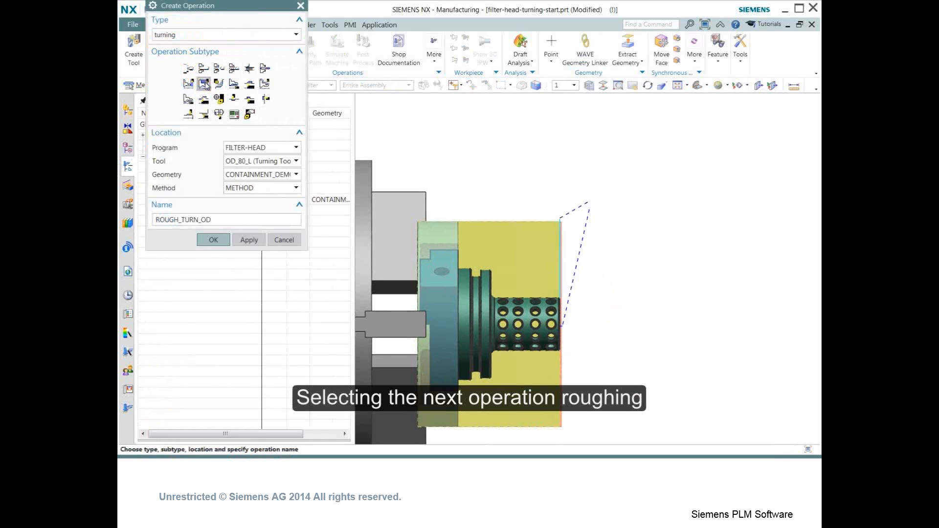
click(214, 241)
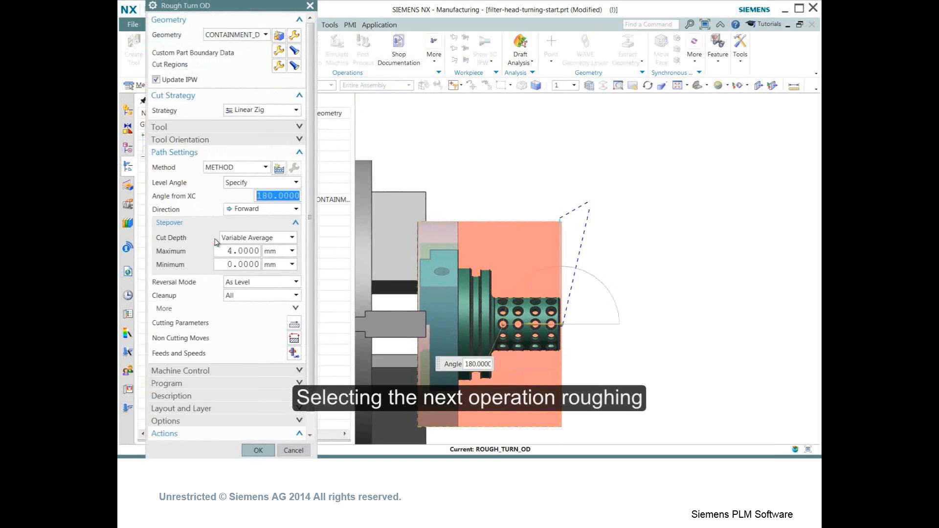
click(258, 450)
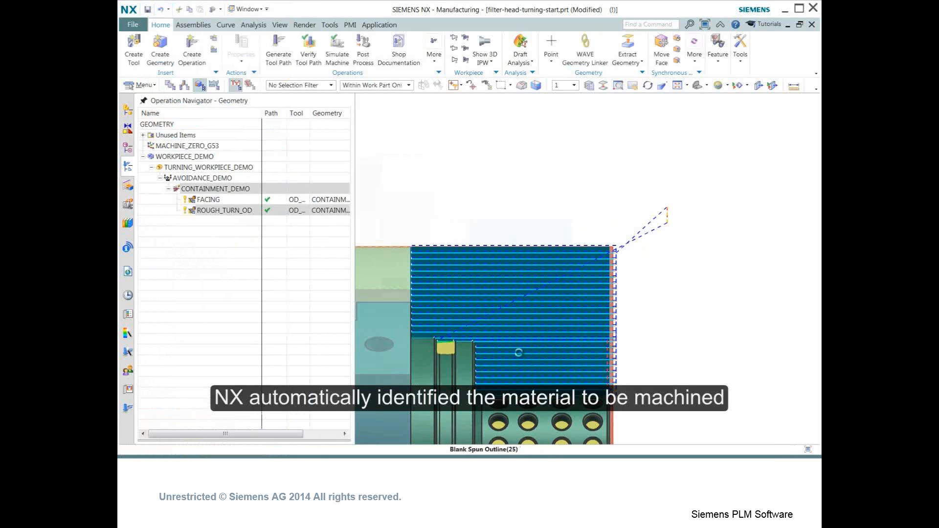
- Verify the WORKPIECE_DEMO tool paths with 3D Dynamic material removal at animation speed 10
middle_drag(517, 339, 496, 333)
click(184, 157)
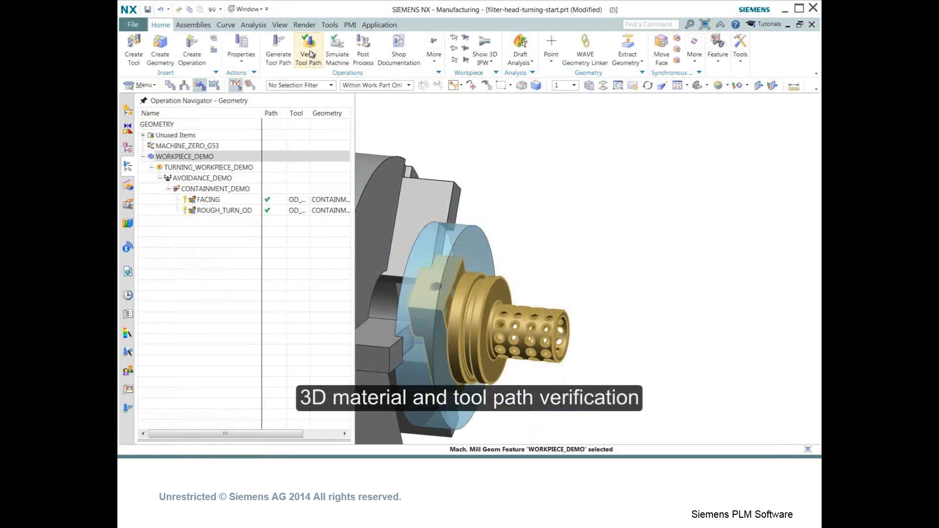
click(308, 49)
click(201, 134)
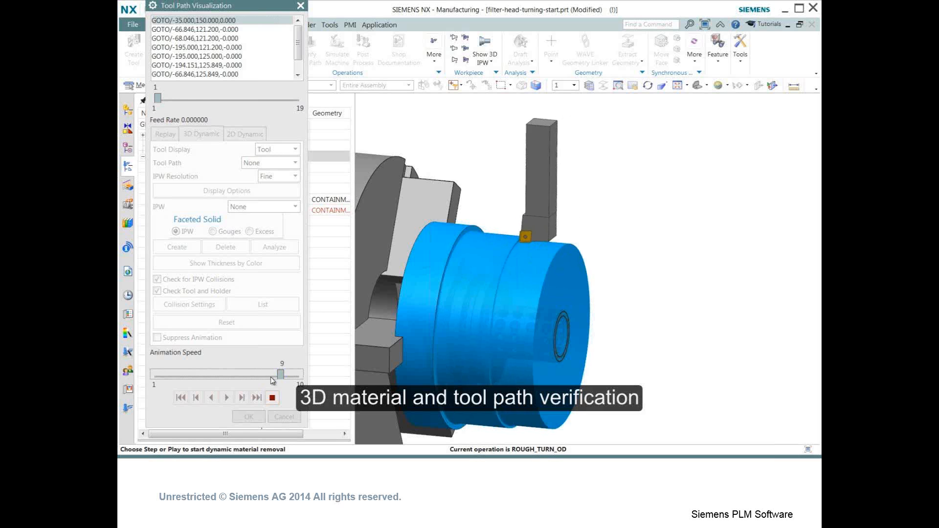
drag(266, 374, 296, 375)
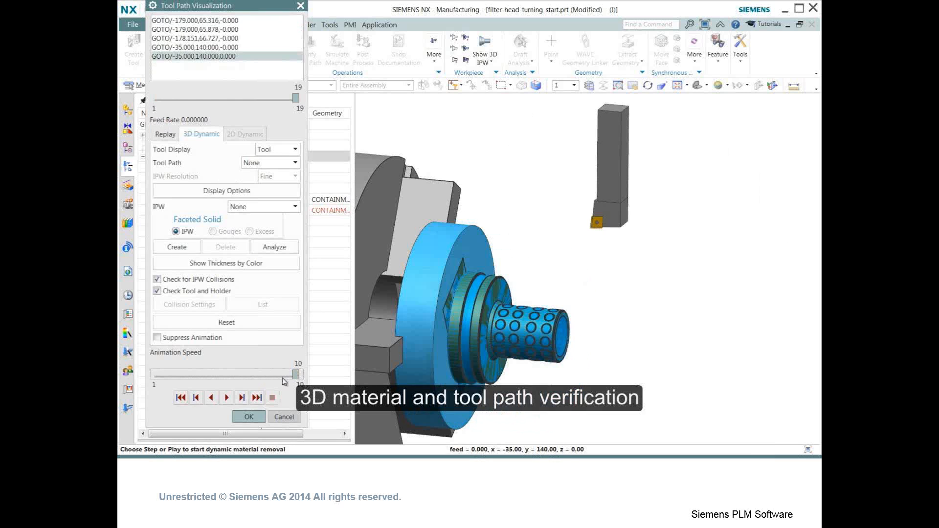
click(252, 417)
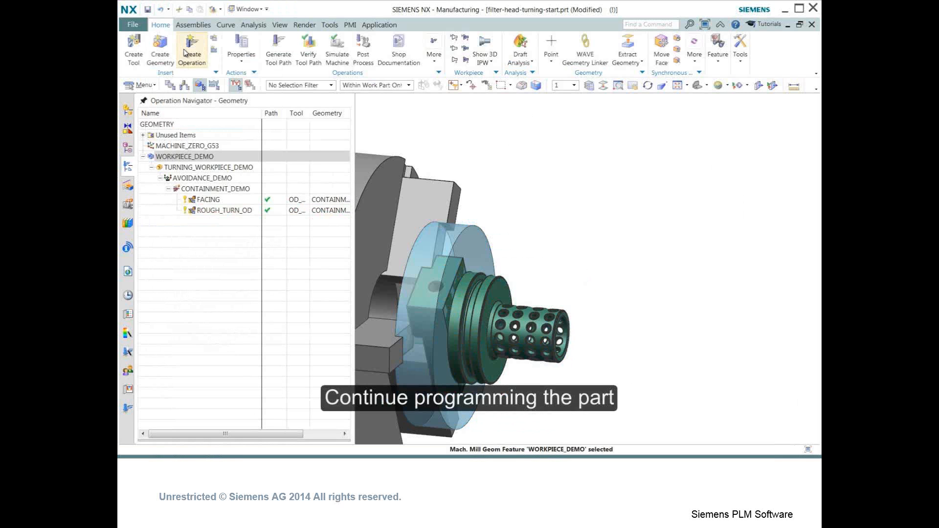
- Generate tool paths for the completed WORKPIECE turning setup under Unused Items
click(143, 157)
click(144, 136)
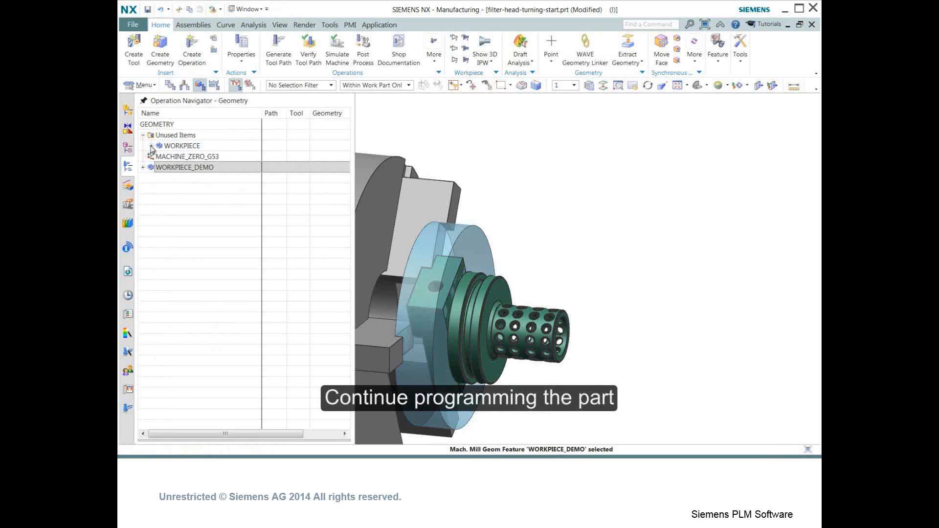
click(152, 147)
click(189, 146)
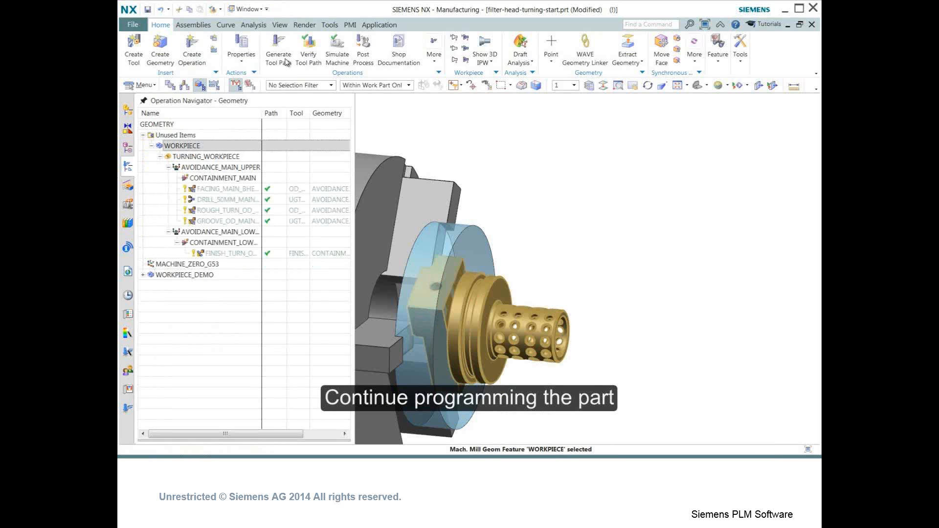
click(300, 67)
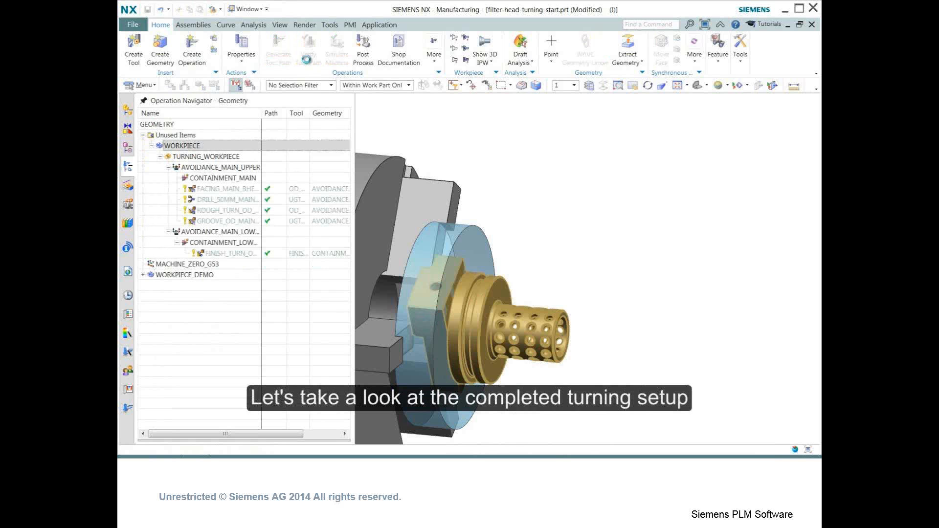
click(227, 398)
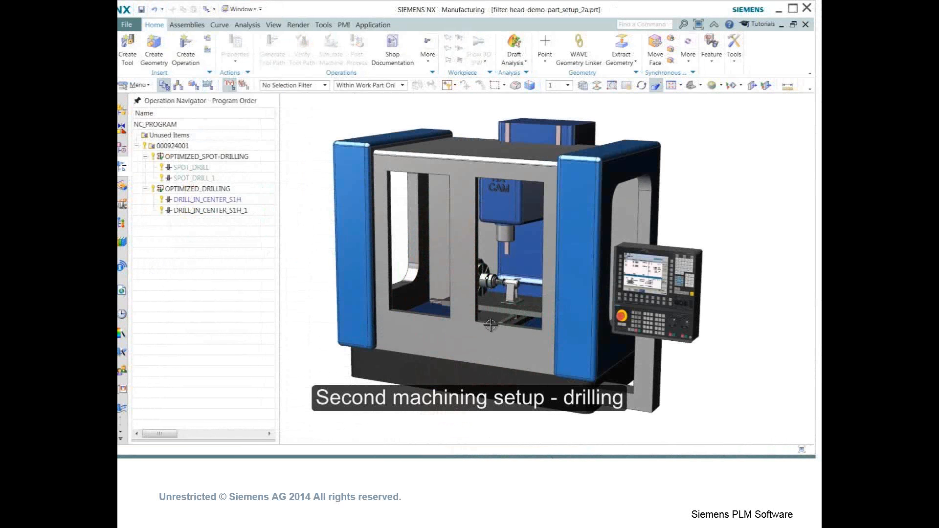
- Examine the second, drilling setup on the 4-axis mill and its optimized spot-drilling and drilling groups
scroll(499, 307, up, 7)
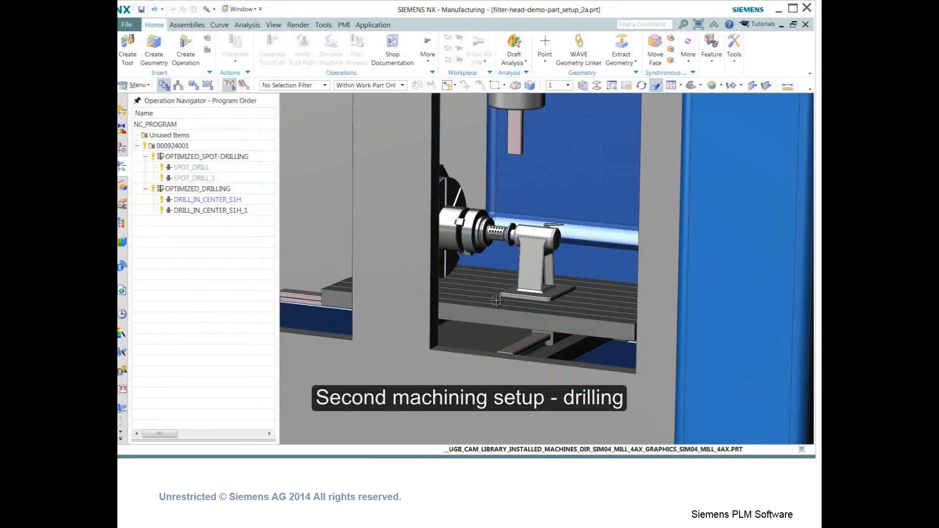
shift+middle_drag(395, 236, 297, 376)
scroll(454, 355, up, 2)
middle_drag(472, 352, 467, 344)
click(206, 156)
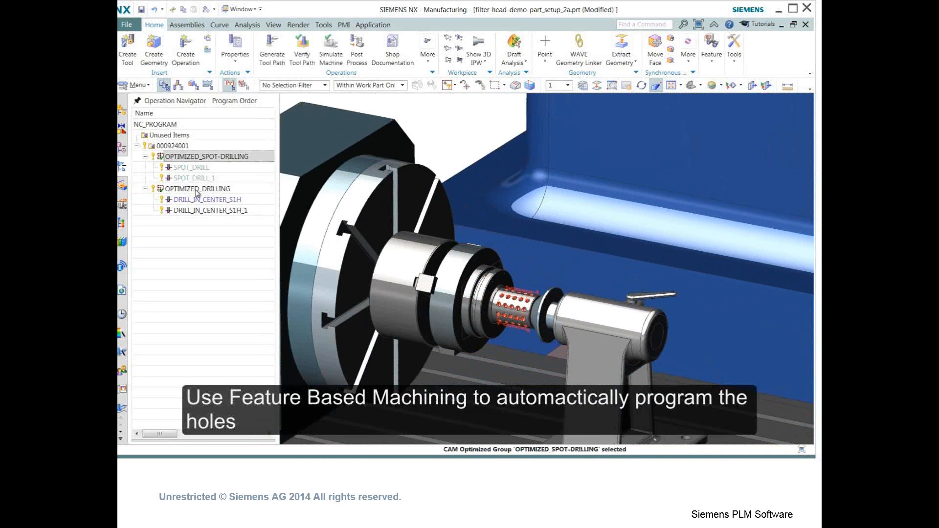
click(196, 190)
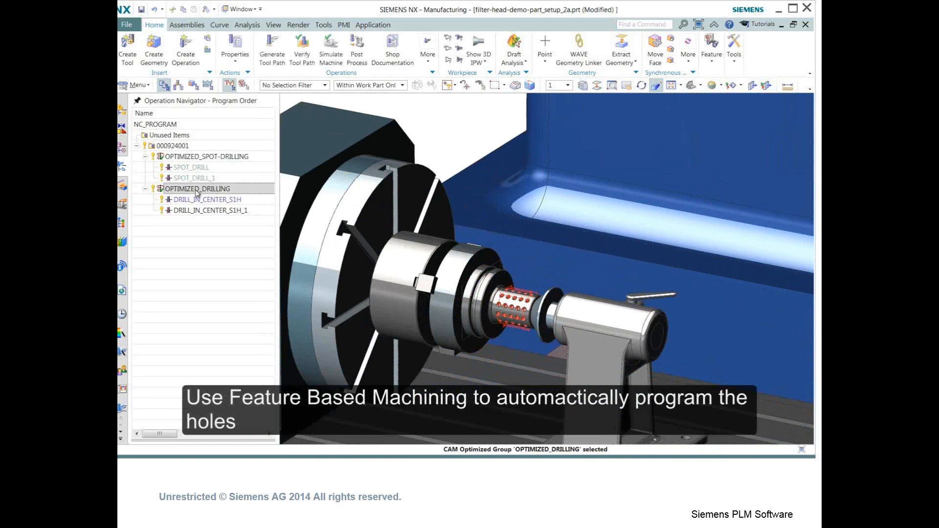
click(172, 240)
- Run Find Features with Parametric Recognition on the filter-head-demo-part to recognize its hole features
click(122, 189)
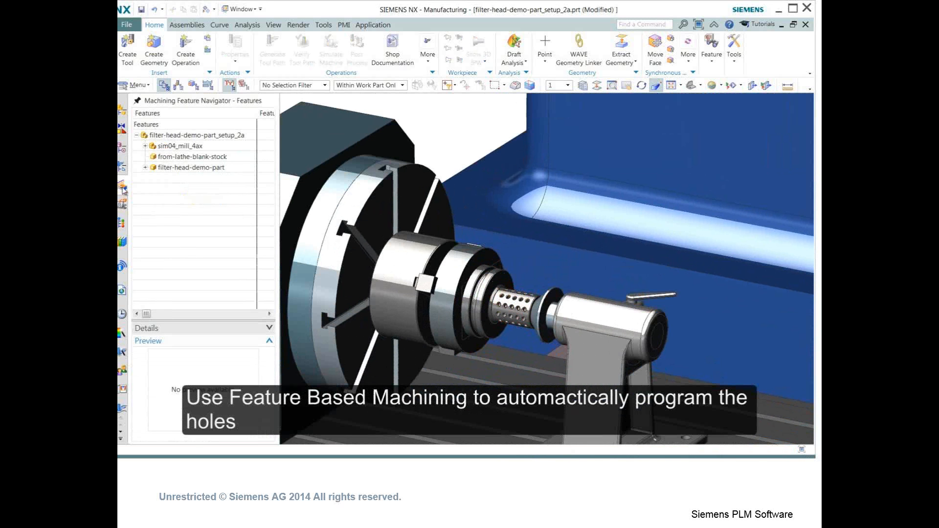
click(184, 169)
right_click(184, 169)
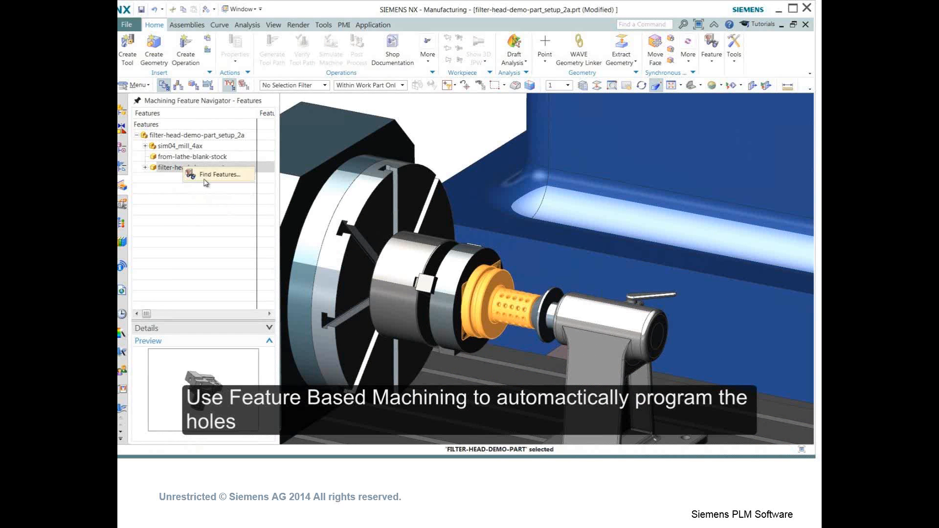
click(205, 179)
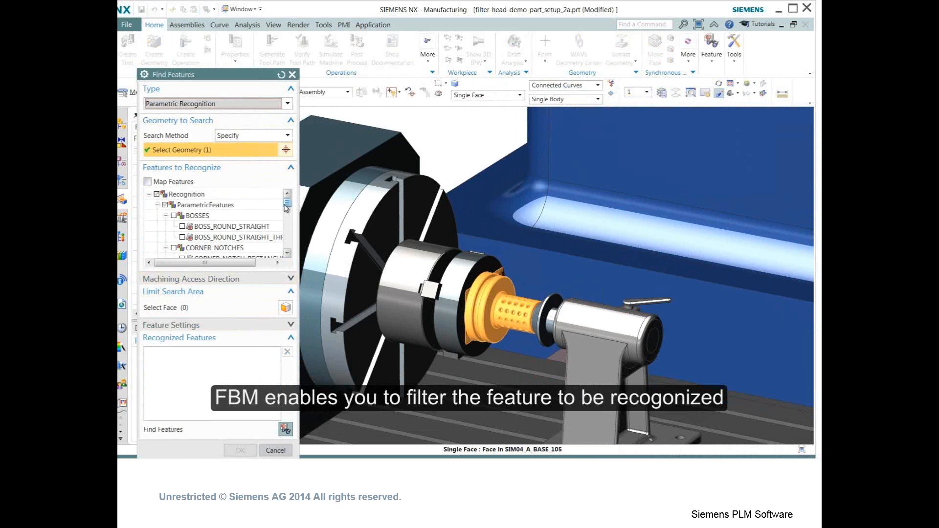
scroll(286, 208, down, 4)
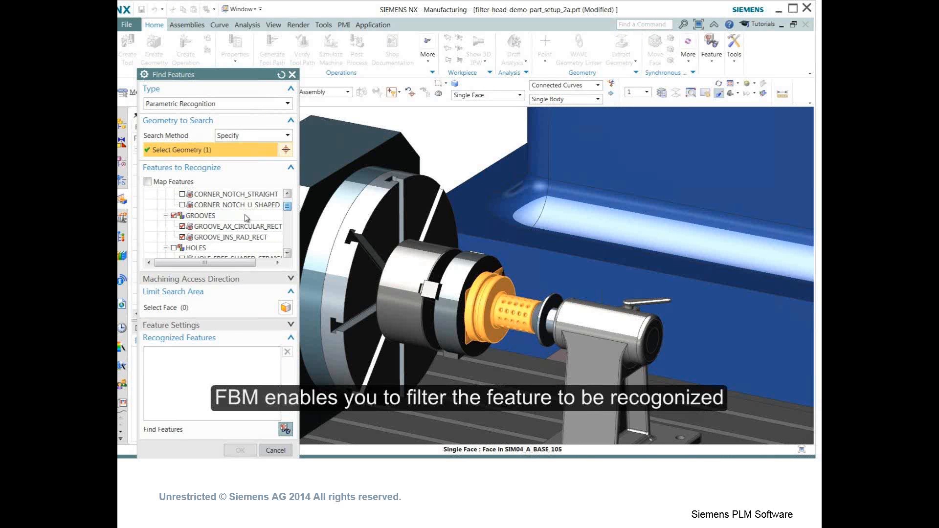
click(174, 216)
drag(284, 208, 285, 252)
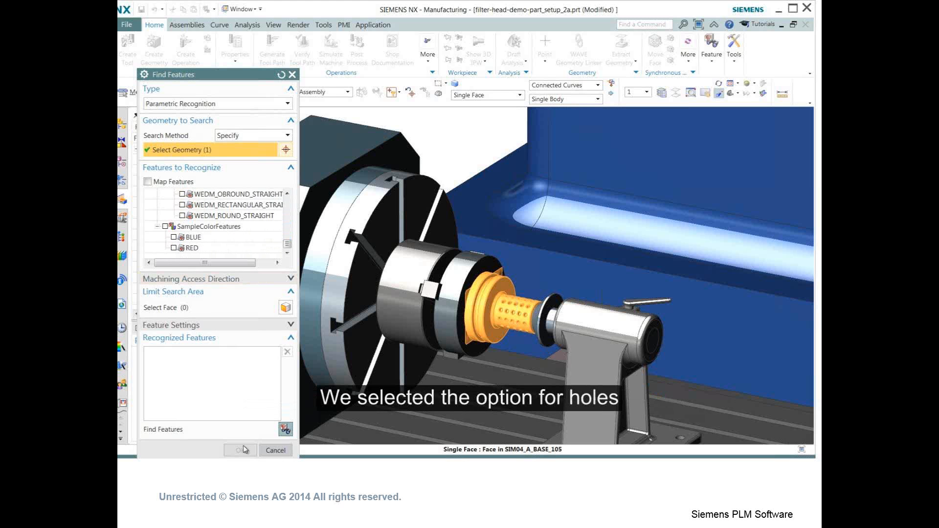
click(286, 429)
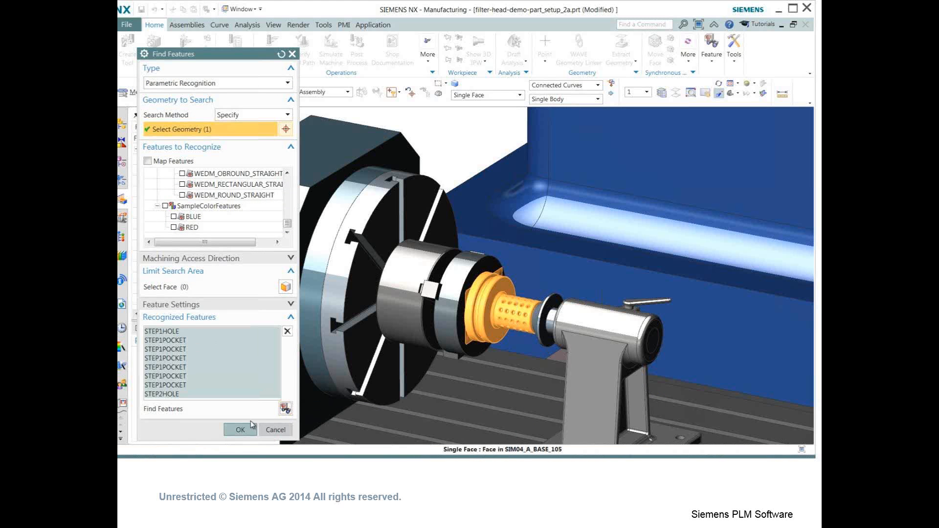
click(239, 429)
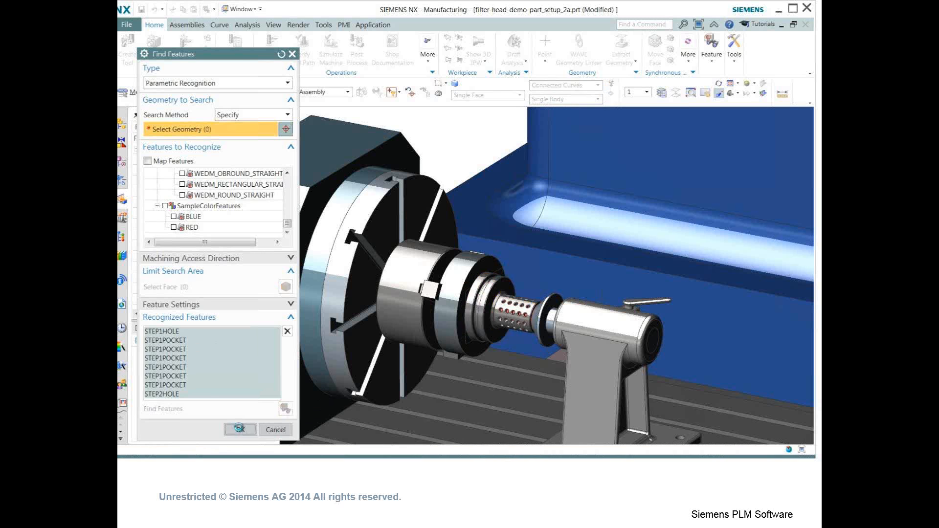
- Scroll through the recognized hole features and select individual STEP1HOLE features to inspect them on the part
scroll(220, 254, up, 5)
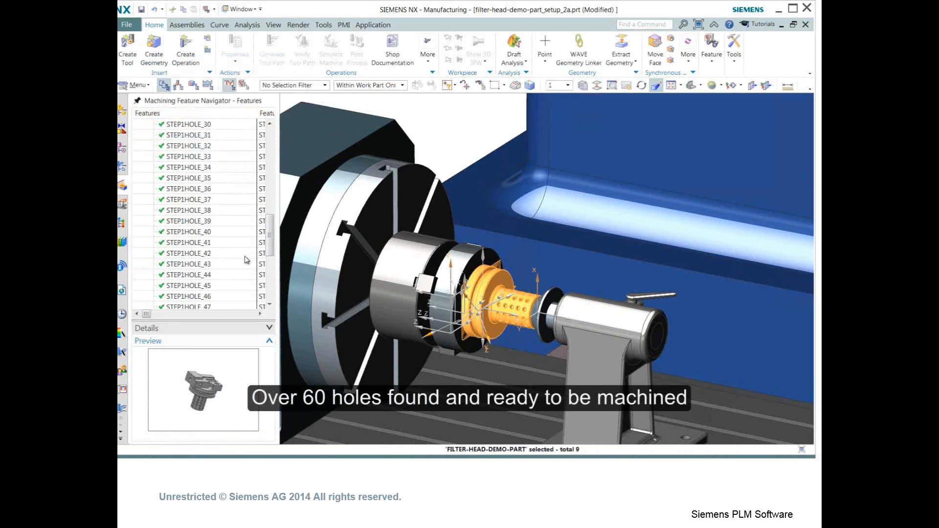
scroll(220, 245, up, 8)
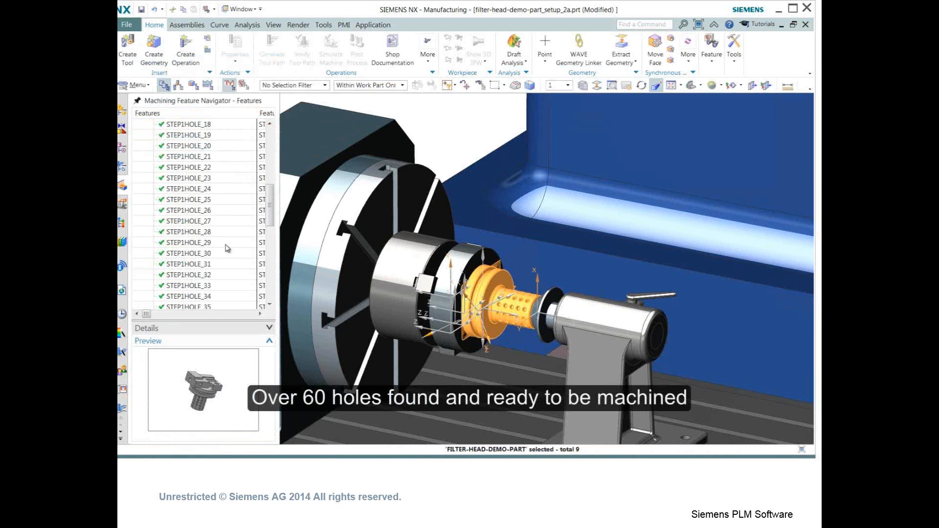
scroll(224, 229, up, 5)
click(203, 179)
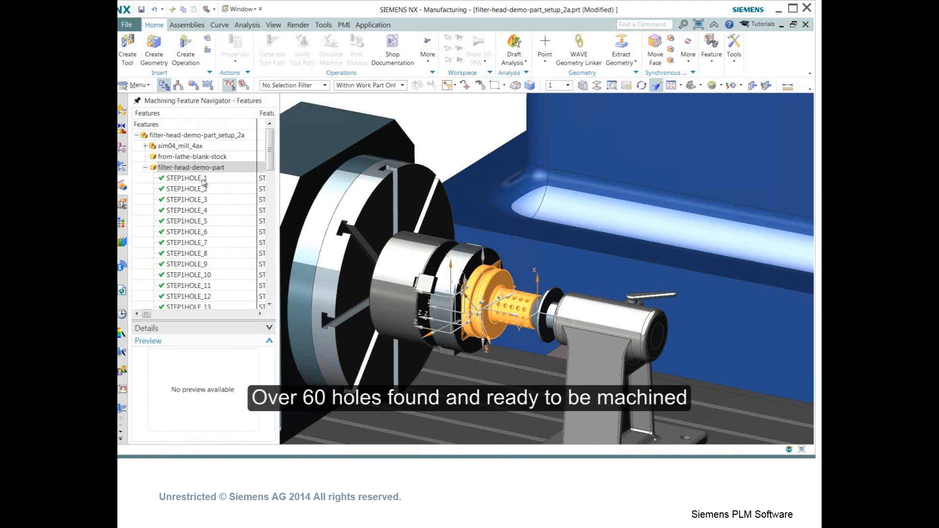
click(196, 190)
click(194, 200)
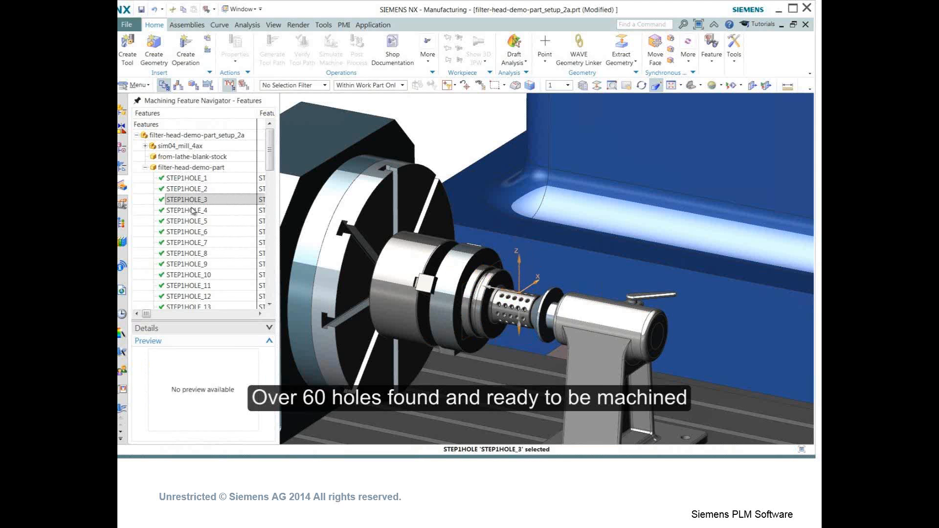
click(191, 211)
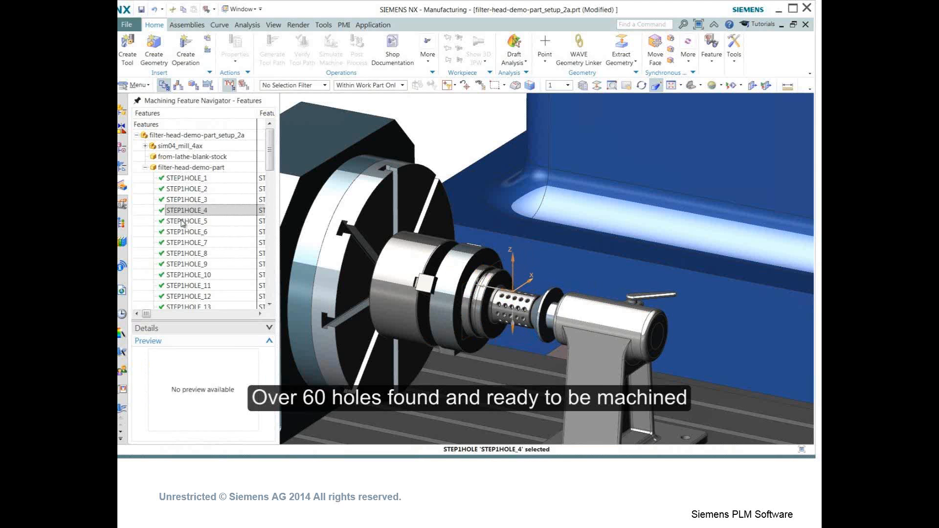
- Create a hole_making SPOT_DRILLING operation in program 000924001
click(123, 168)
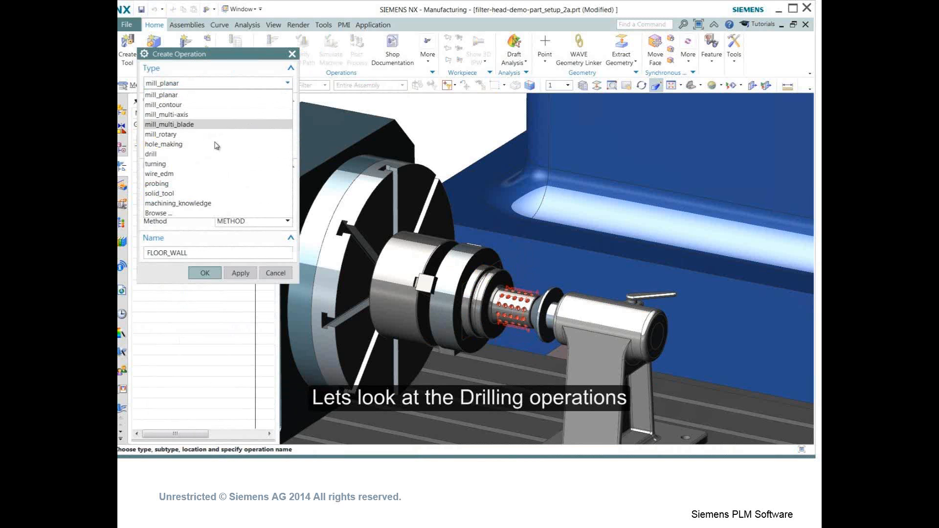
click(235, 120)
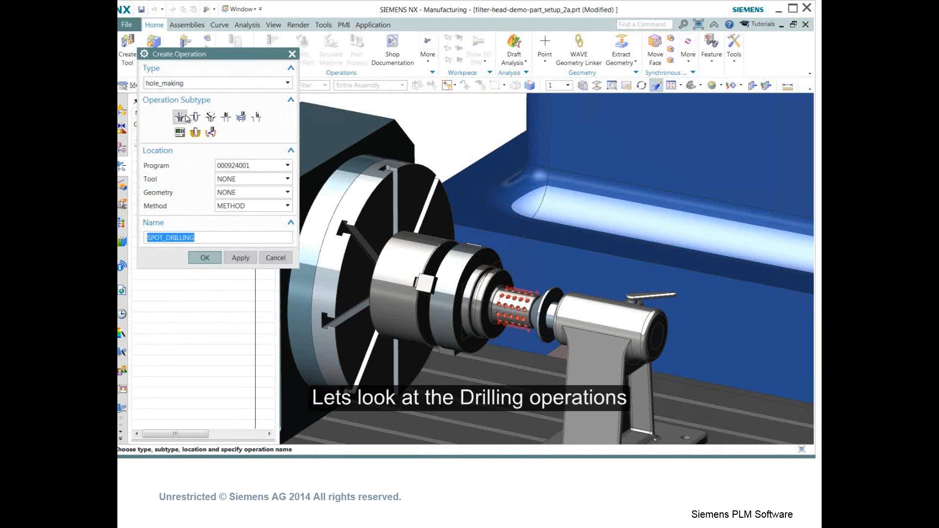
mouse_move(196, 123)
mouse_move(226, 123)
click(204, 258)
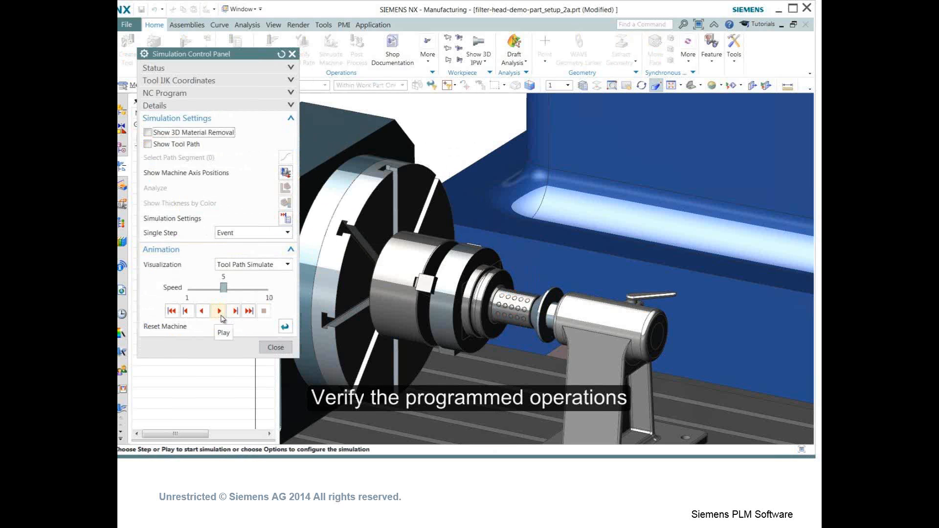
- Simulate the drilling operations with Tool Path Simulate, raising the animation speed to 10, then close the panel
click(235, 311)
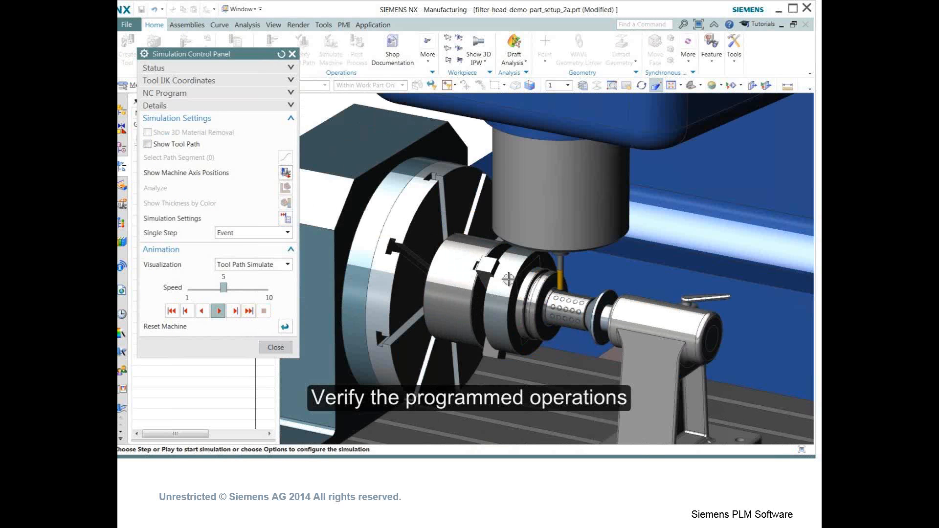
scroll(556, 304, up, 3)
scroll(556, 304, up, 3)
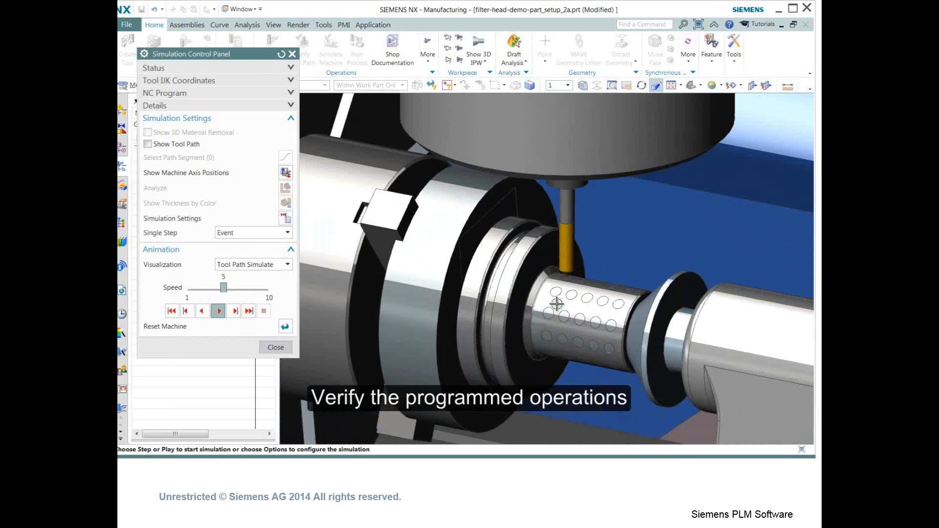
middle_drag(554, 282, 564, 274)
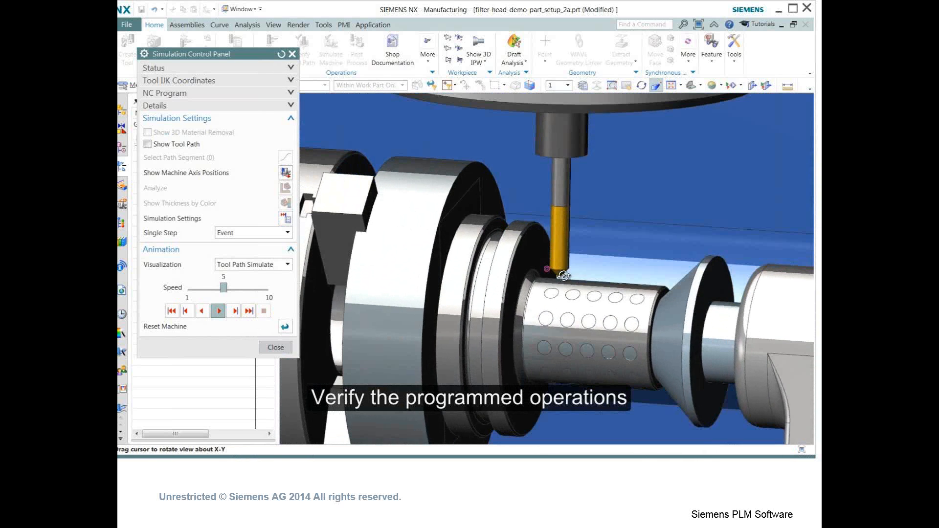
click(235, 313)
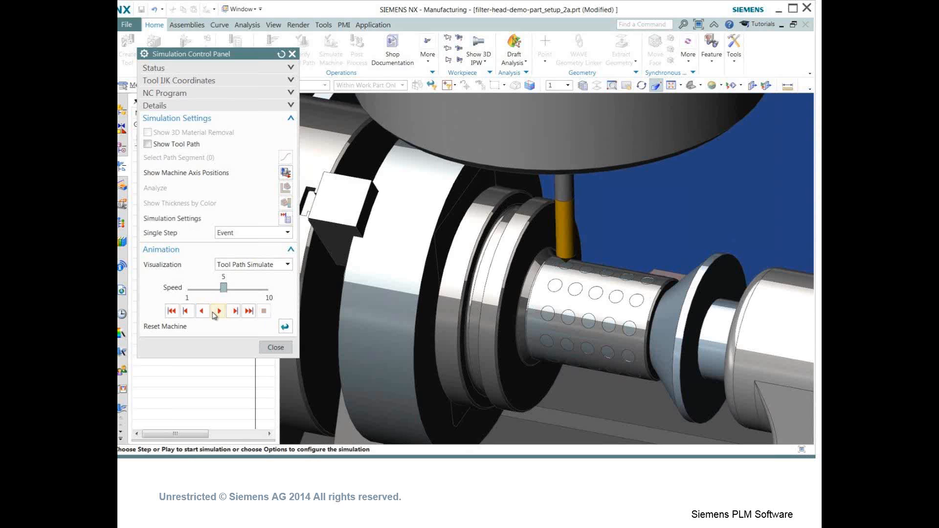
click(218, 311)
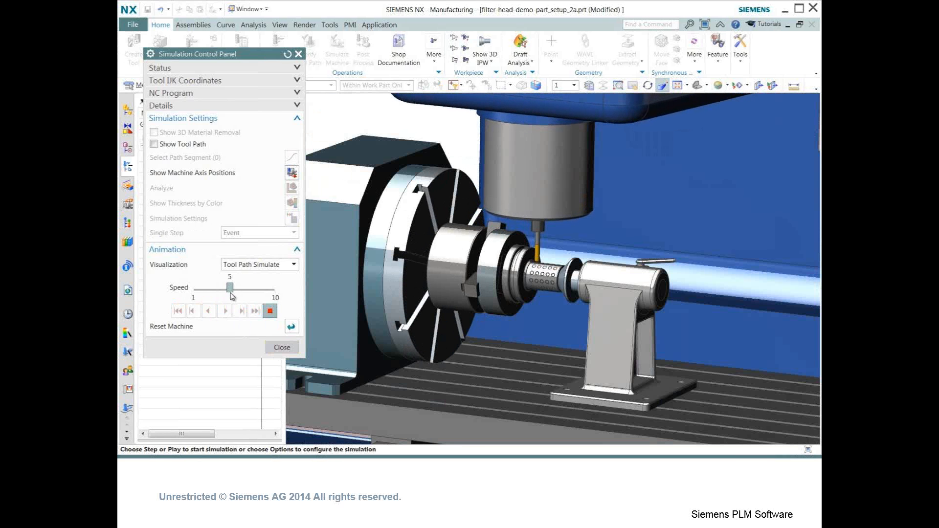
drag(229, 287, 263, 289)
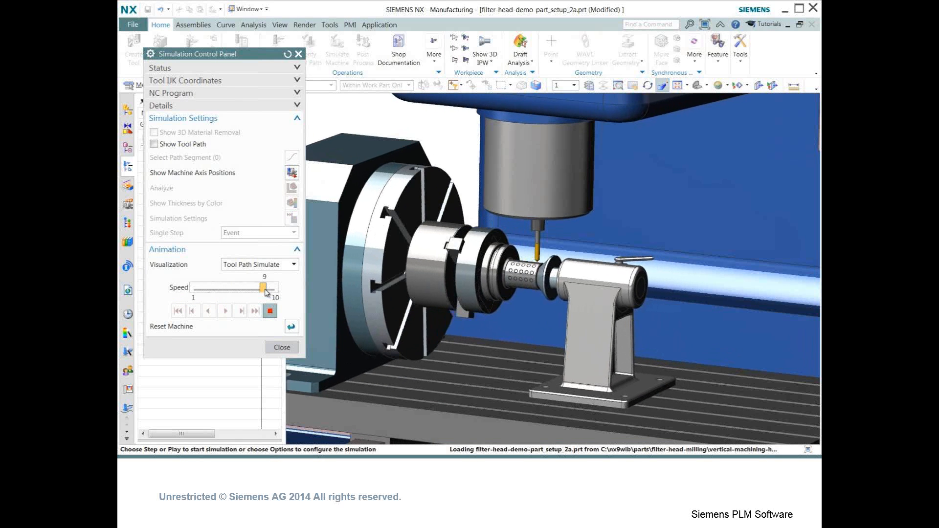
drag(267, 293, 271, 294)
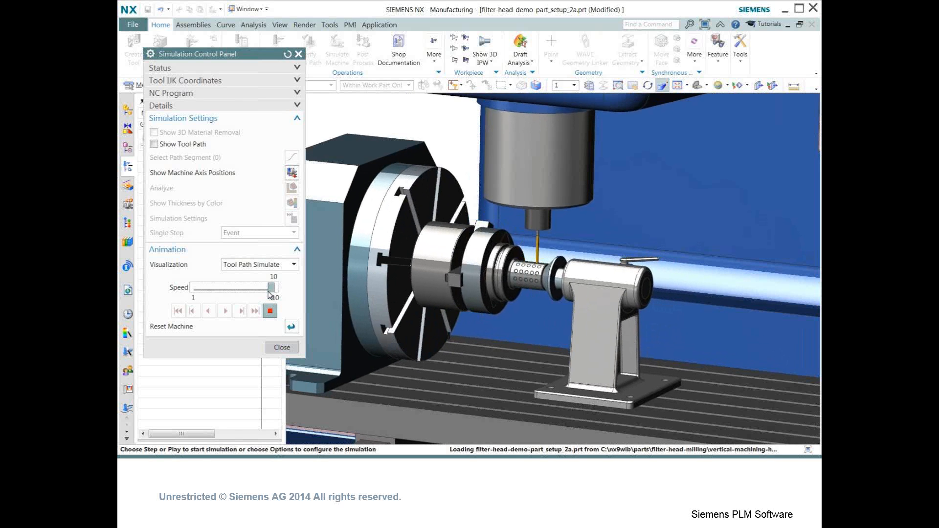
click(282, 347)
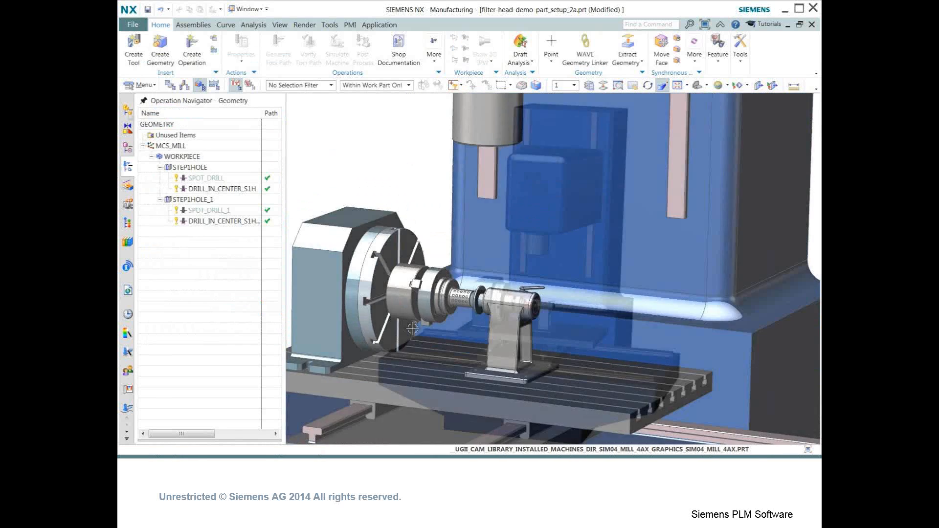
- Review the multi-part milling operations' tool paths by selecting each operation in the program order list
middle_drag(398, 335, 421, 332)
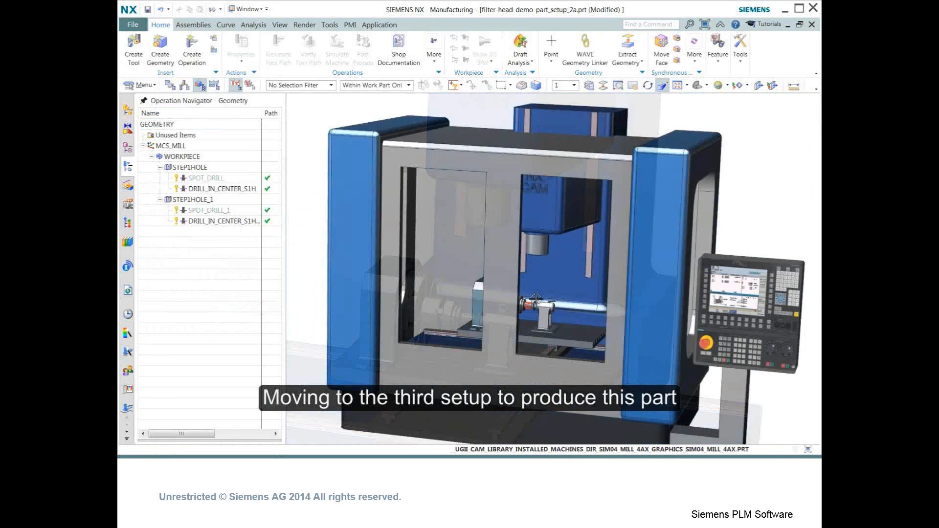
middle_drag(401, 117, 528, 293)
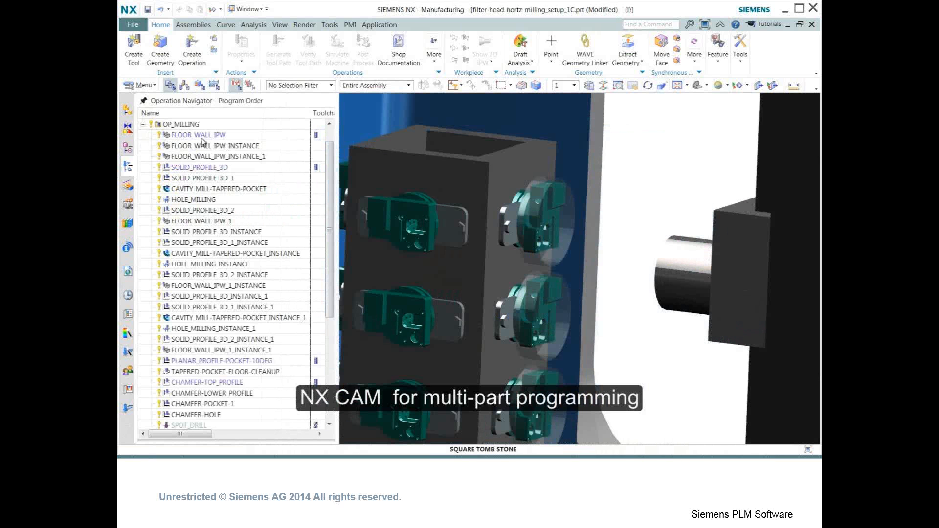
click(202, 139)
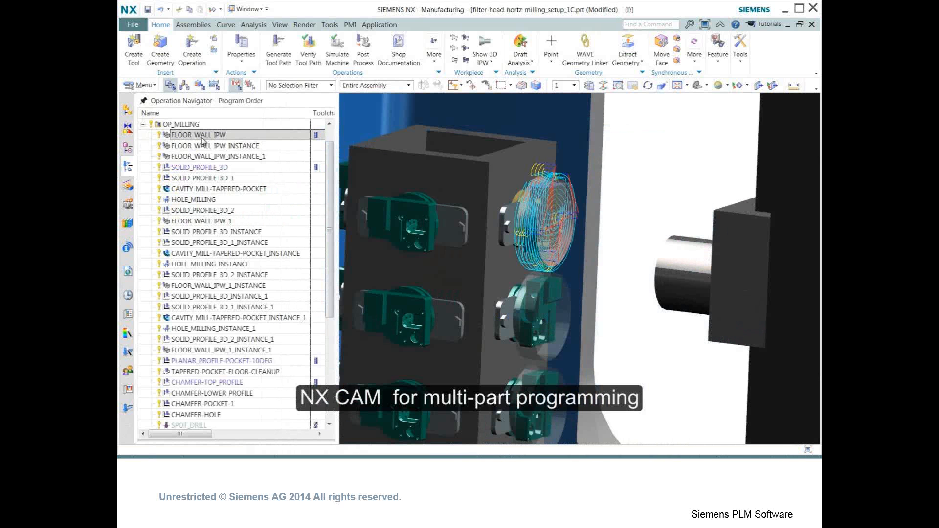
middle_drag(499, 228, 494, 225)
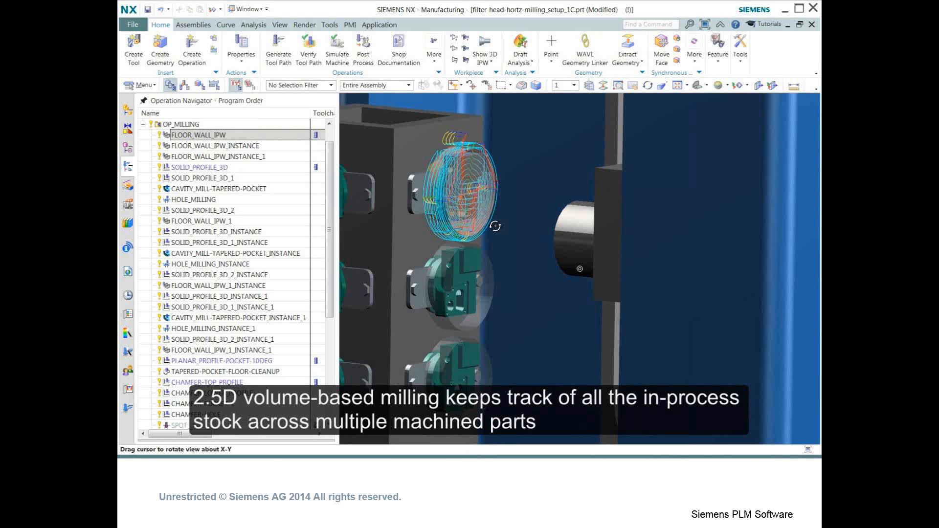
click(237, 147)
click(230, 158)
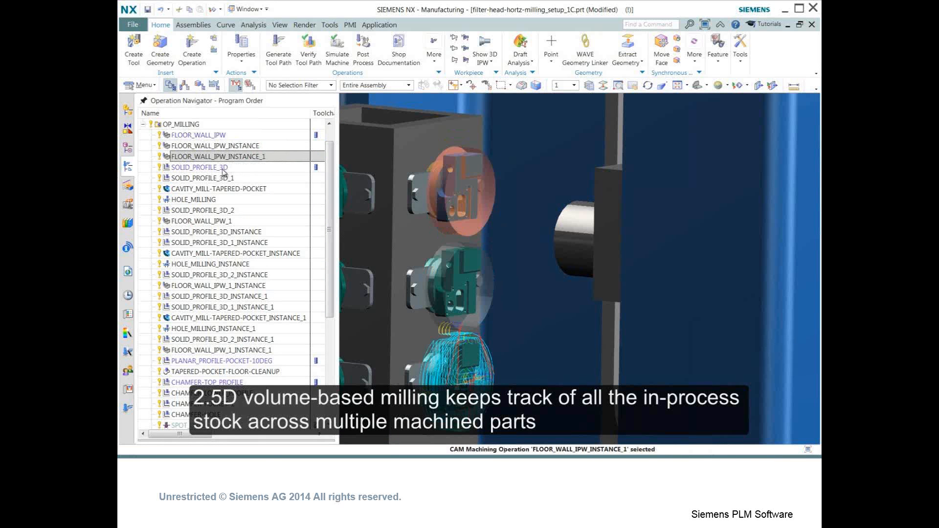
click(223, 167)
click(216, 179)
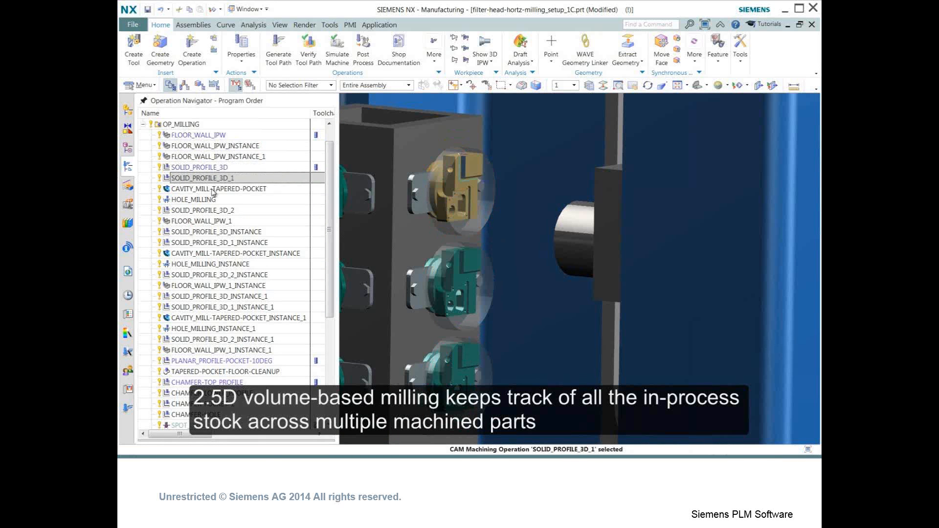
click(215, 190)
click(209, 200)
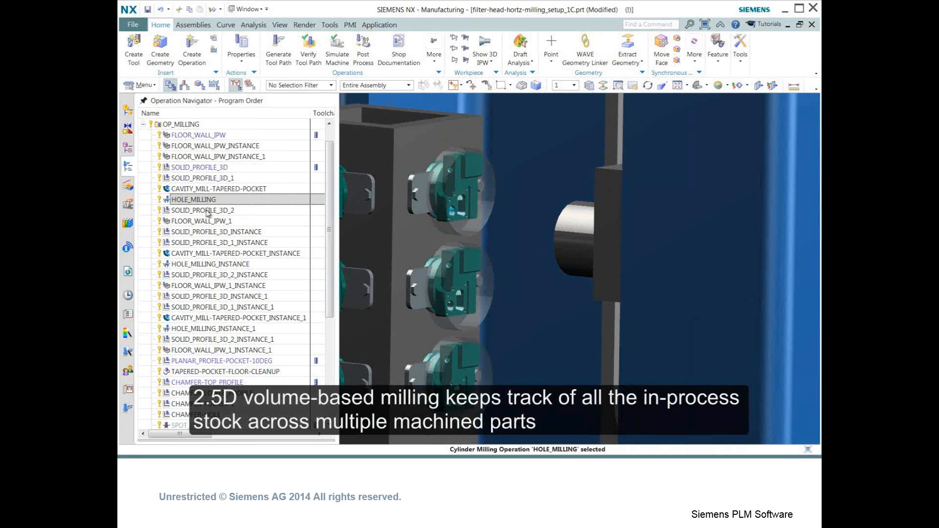
click(208, 210)
click(206, 222)
click(204, 137)
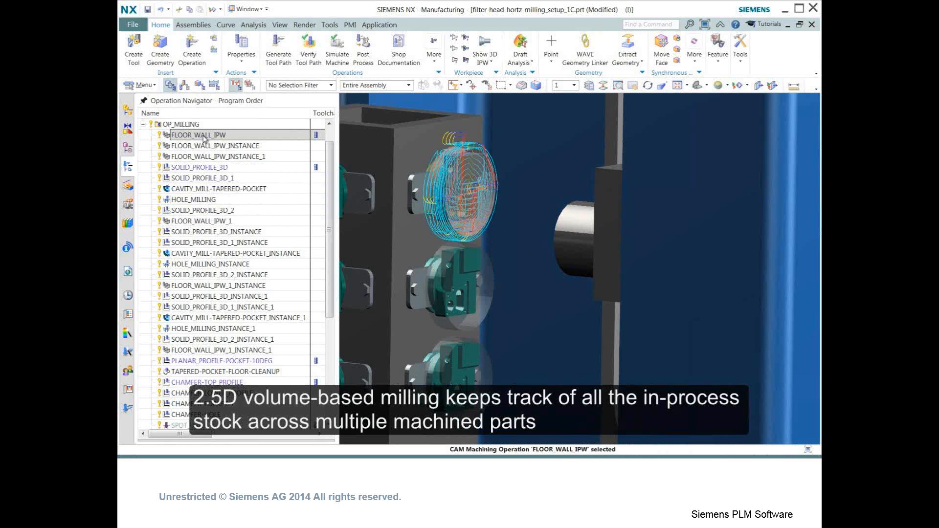
- Edit all instances of FLOOR_WALL_IPW, setting Percent of Flat Diameter to 90 and regenerating the tool path
double_click(205, 137)
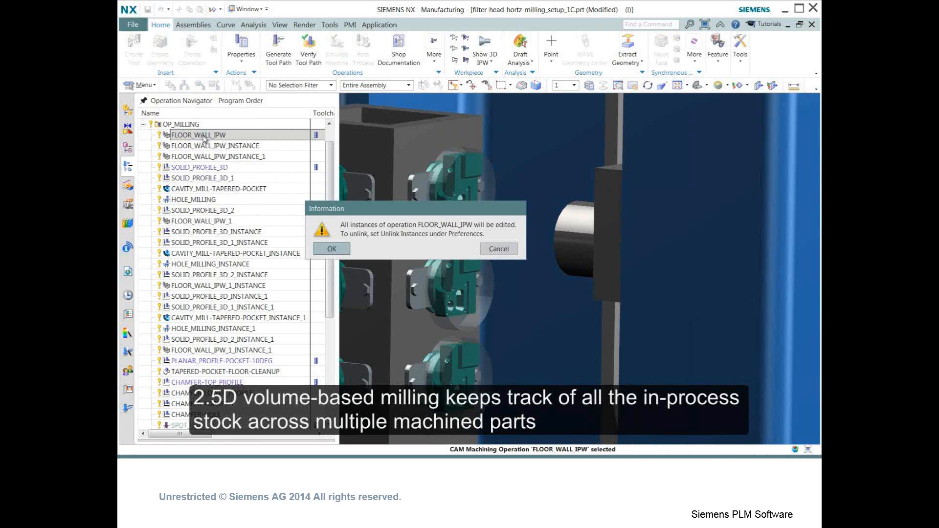
click(331, 248)
double_click(272, 274)
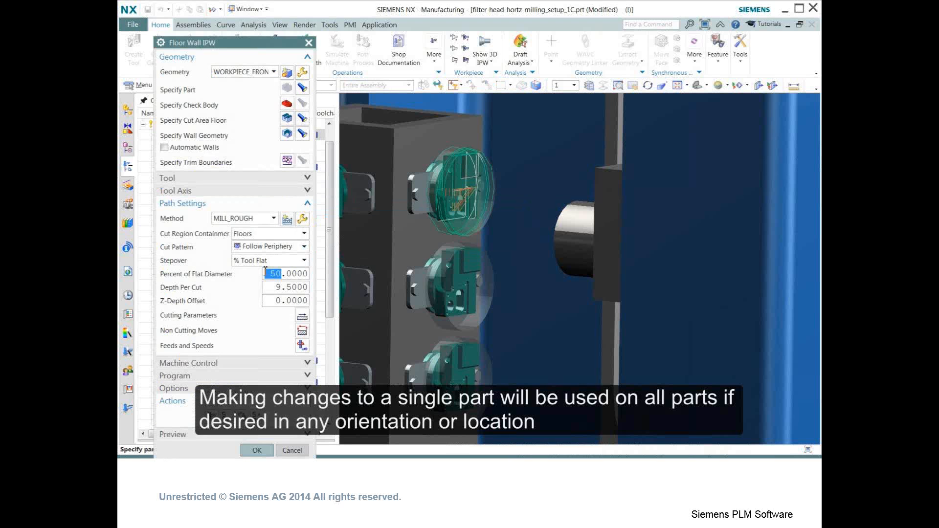
text(9)
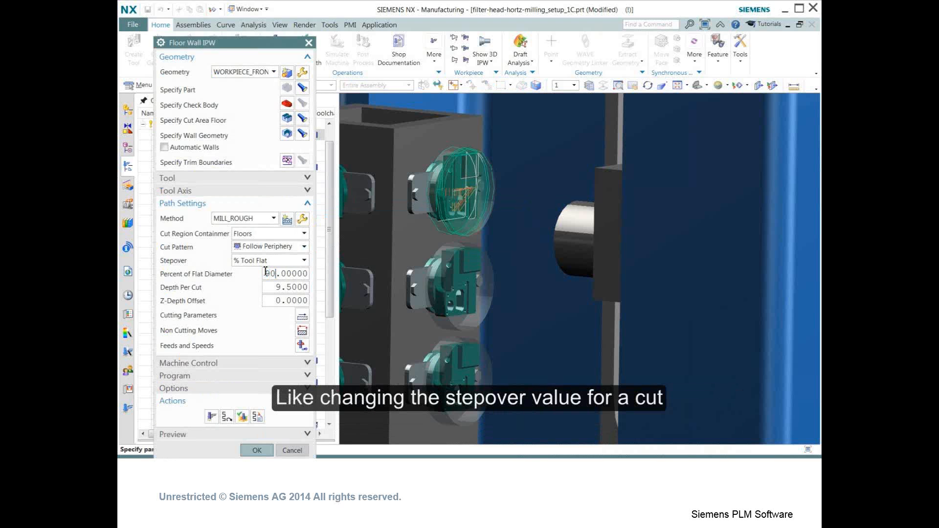
text(0)
click(210, 417)
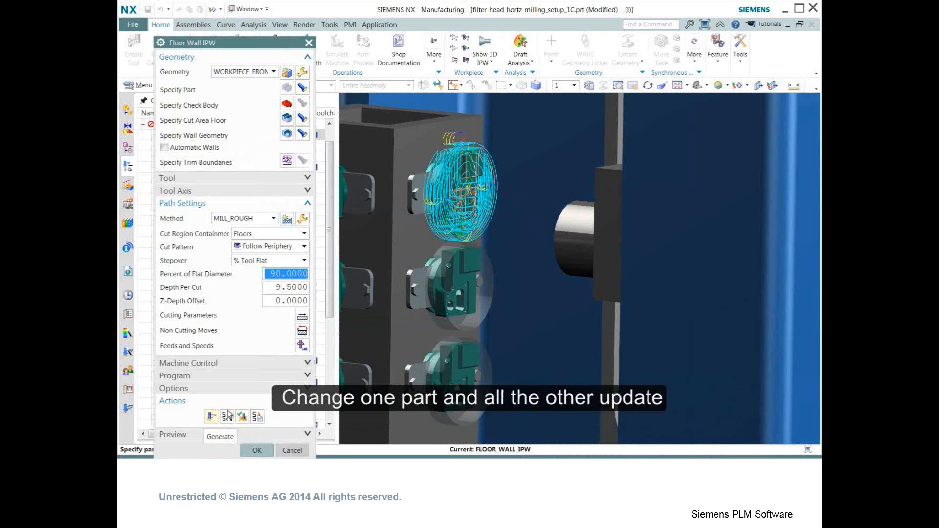
- Simulate the FLOOR_WALL_IPW tool path, playing it and toggling the tool path display
click(228, 416)
click(228, 404)
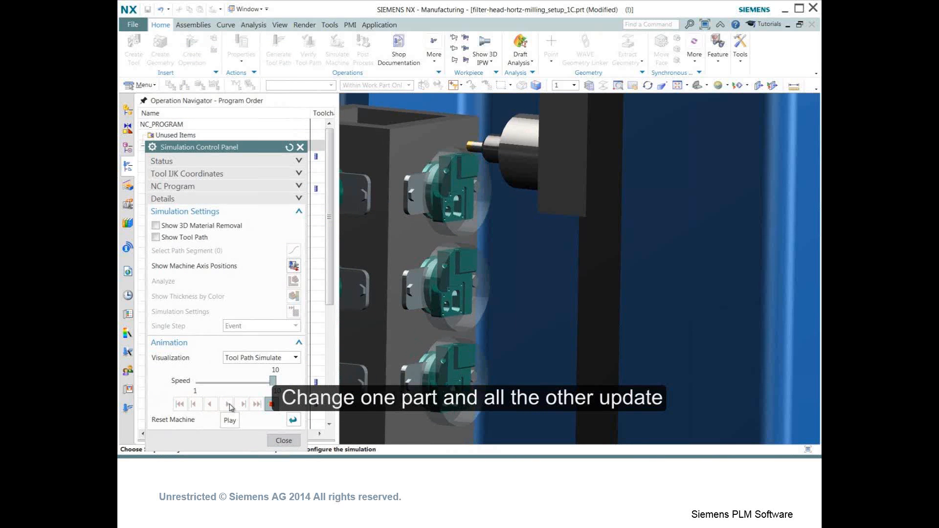
click(155, 237)
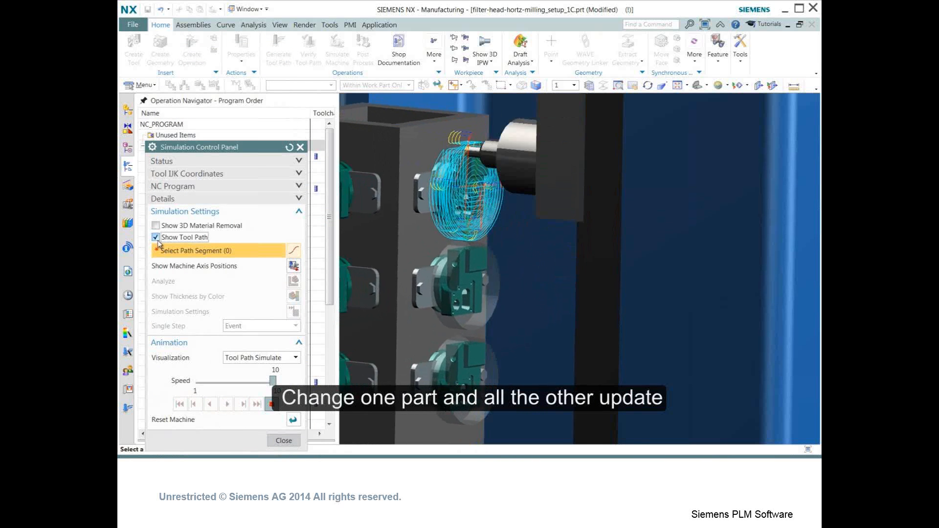
click(155, 225)
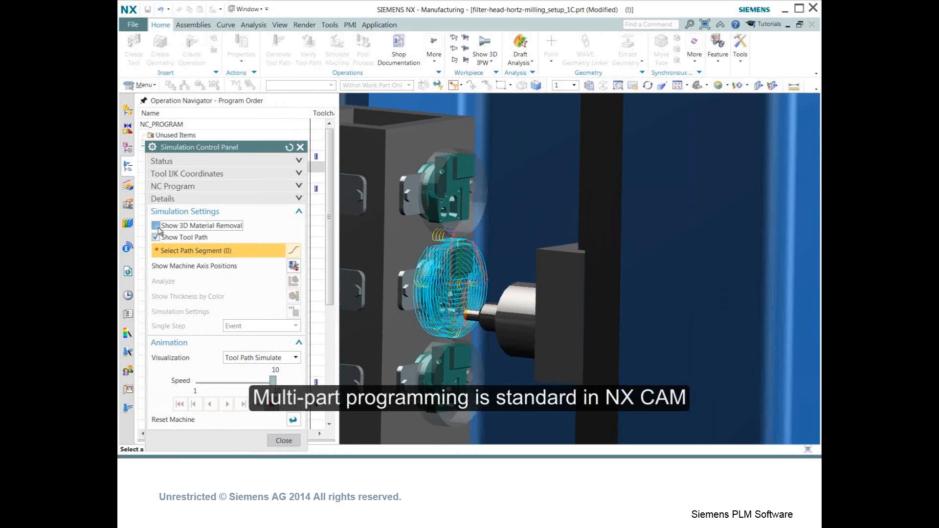
click(156, 238)
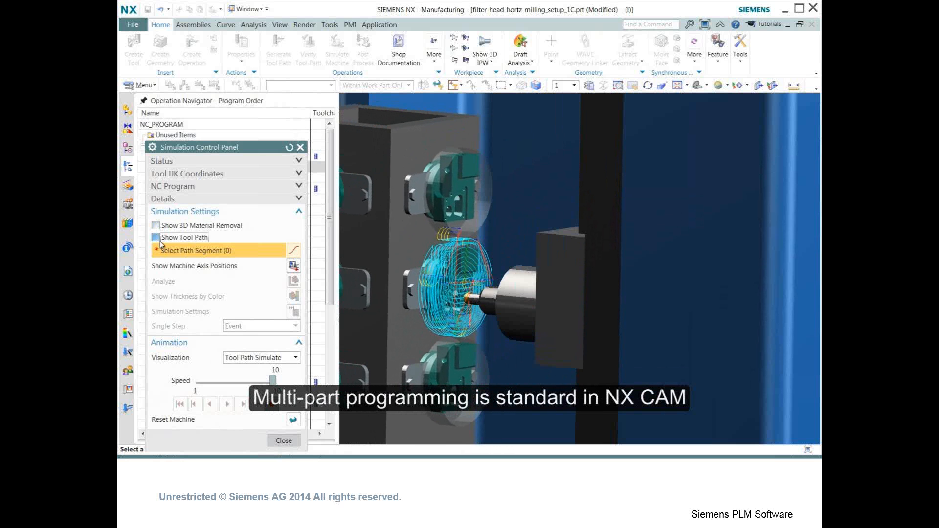